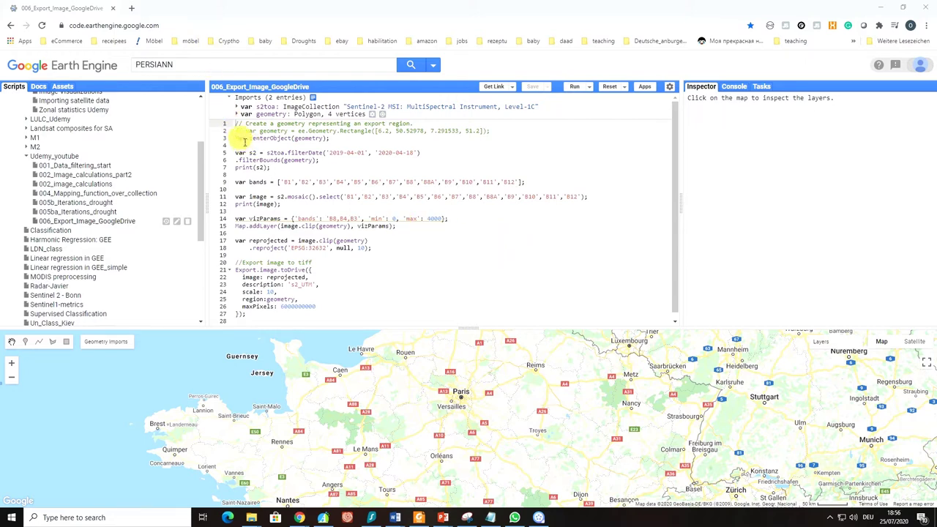
Delete the line-2 rectangle geometry and open the s2toa Sentinel-2 Level-1C dataset details
left_click(236, 131)
key("ctrl+slash")
left_click_drag(236, 131, 510, 133)
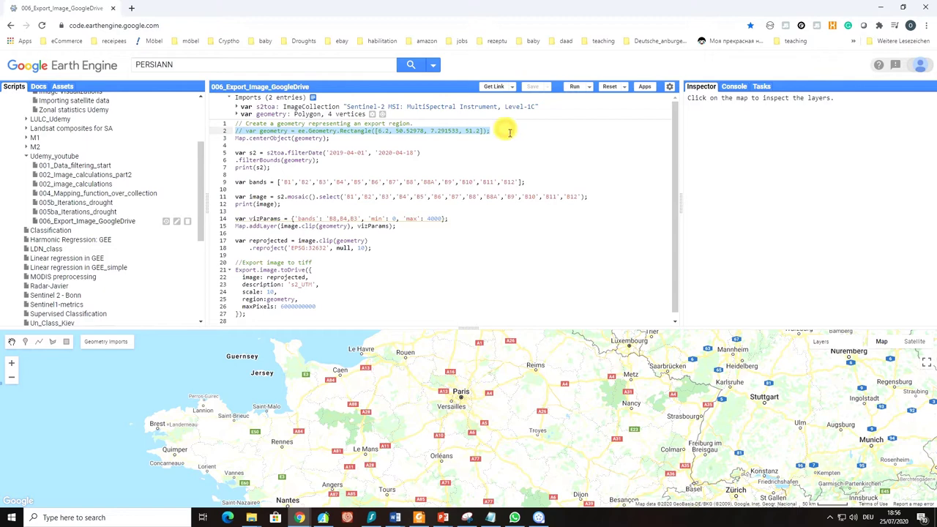
key("Delete")
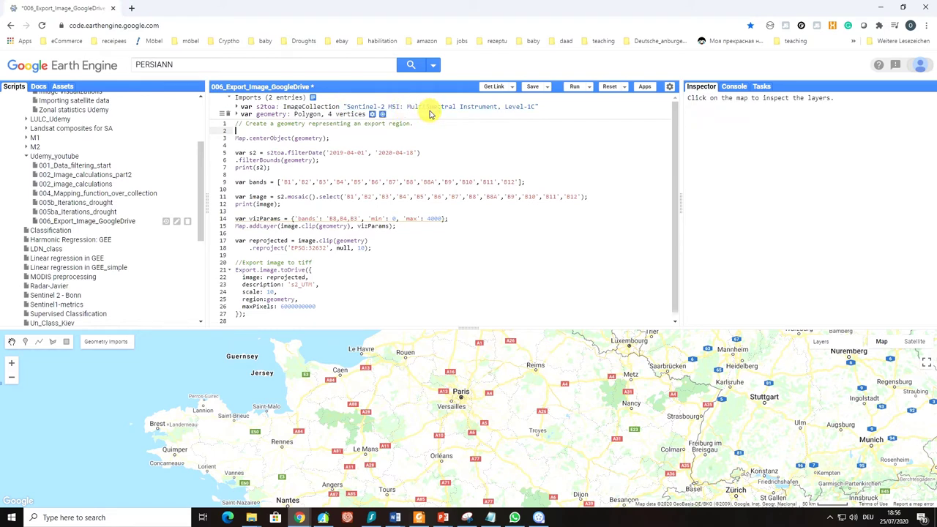
left_click(534, 111)
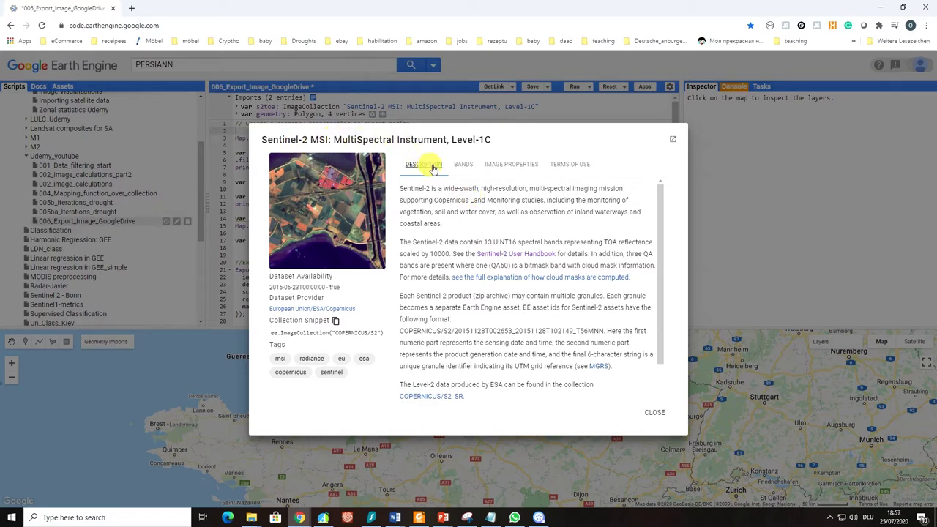
Switch between the Bands and Description tabs and skim the dataset description
left_click(462, 164)
left_click(431, 166)
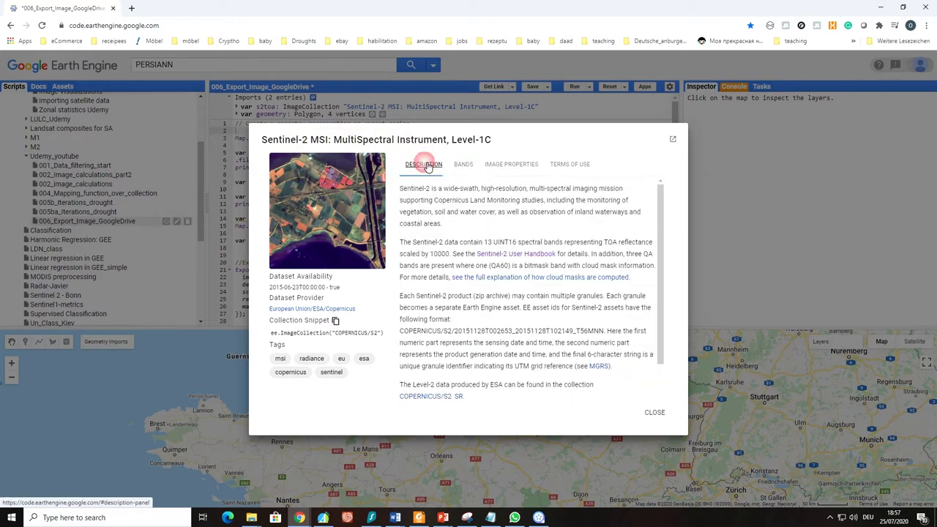
scroll(483, 296, "down", 2)
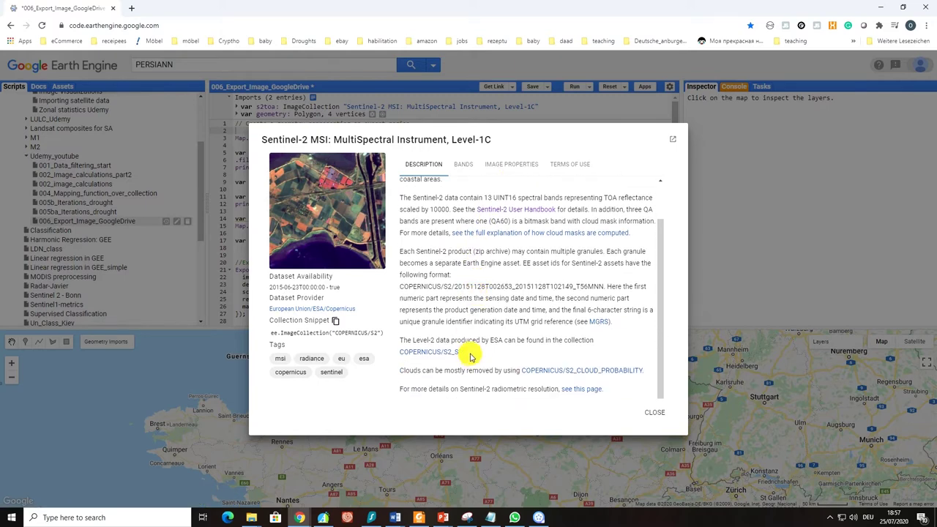
scroll(470, 357, "up", 3)
Scroll the Bands table to the QA60 bitmask's opaque and cirrus cloud bits
left_click(462, 164)
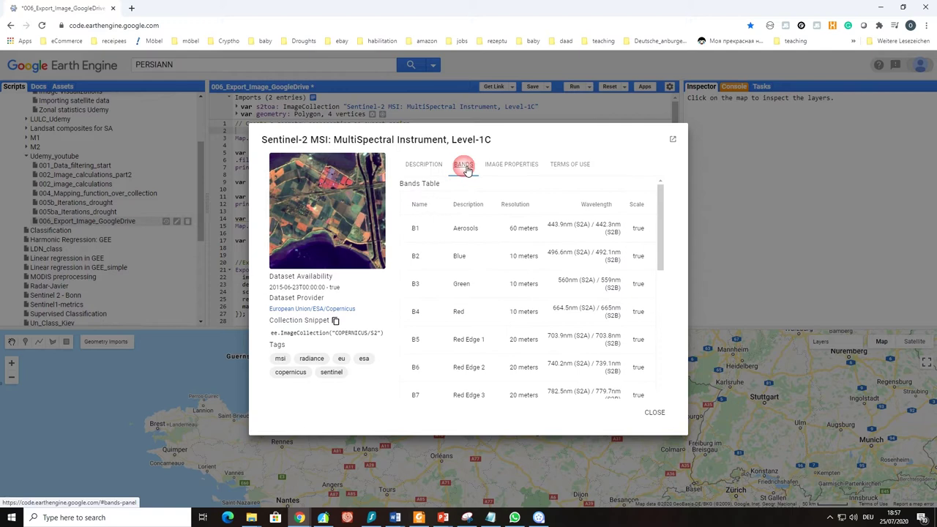
scroll(447, 237, "down", 1)
scroll(447, 242, "down", 2)
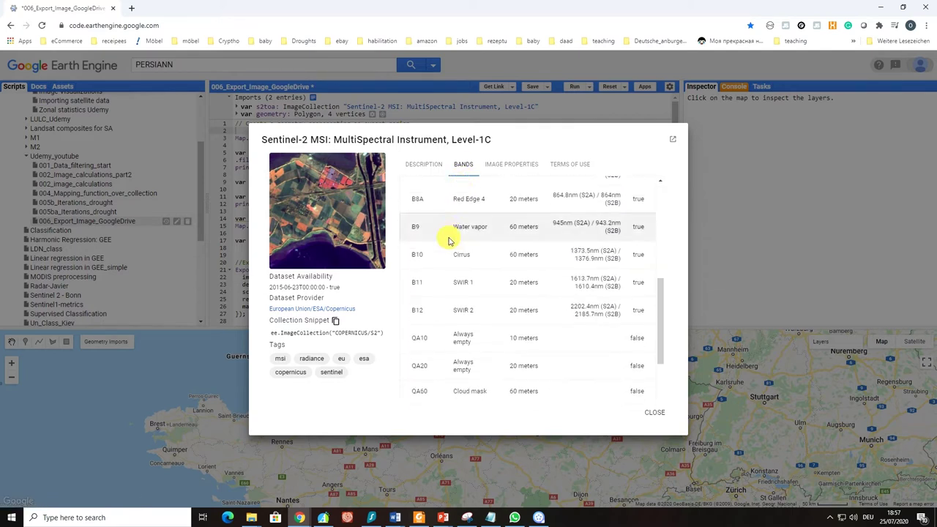
scroll(450, 336, "down", 2)
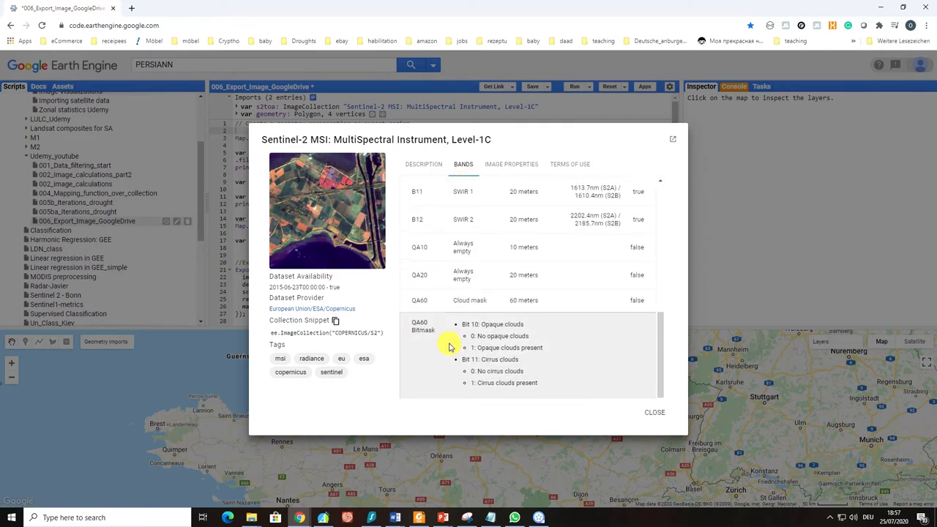
scroll(450, 344, "up", 2)
scroll(448, 337, "up", 3)
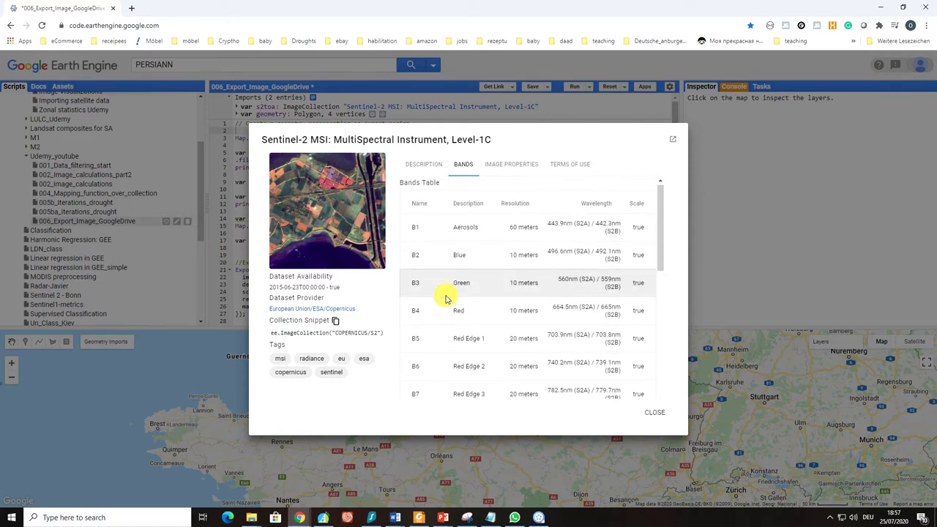
scroll(446, 298, "down", 4)
scroll(449, 301, "down", 1)
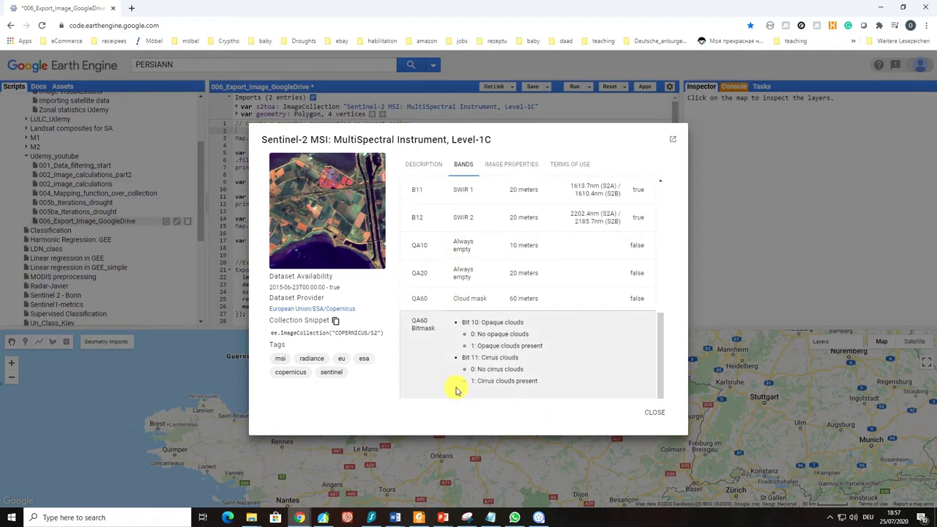
scroll(456, 377, "up", 1)
scroll(456, 378, "up", 2)
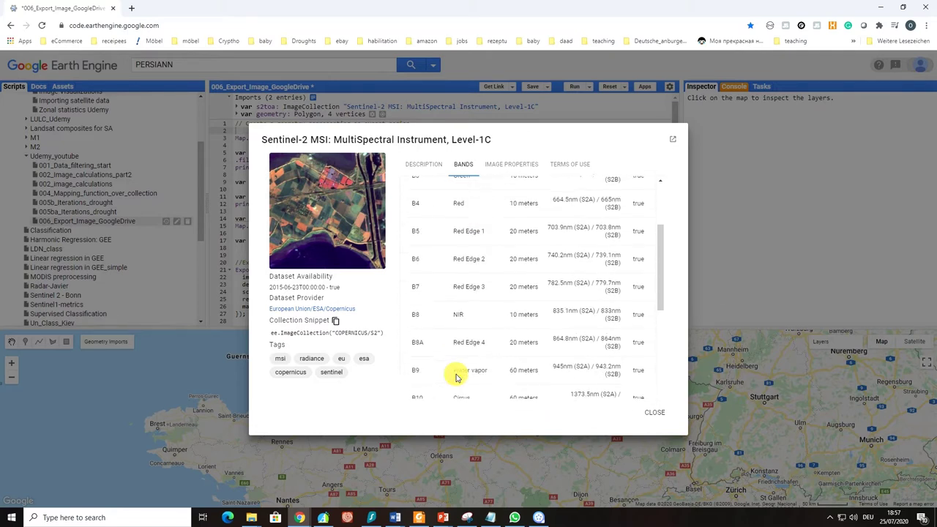
scroll(454, 373, "up", 2)
scroll(454, 375, "up", 2)
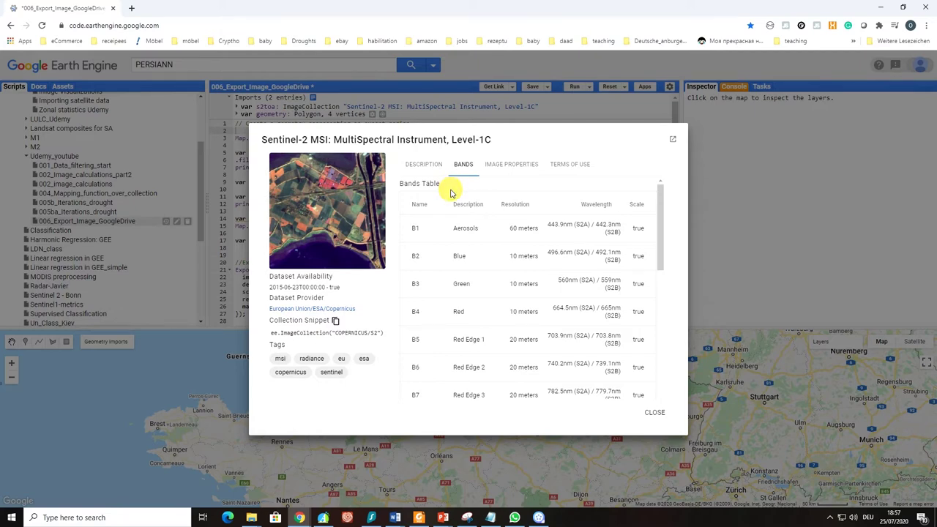
scroll(452, 244, "down", 3)
scroll(442, 340, "down", 1)
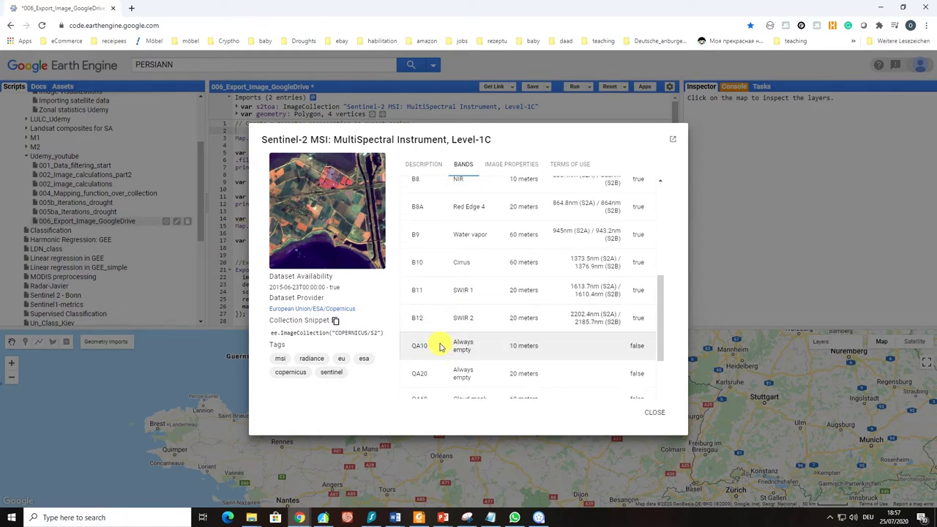
scroll(438, 335, "up", 2)
scroll(438, 333, "up", 3)
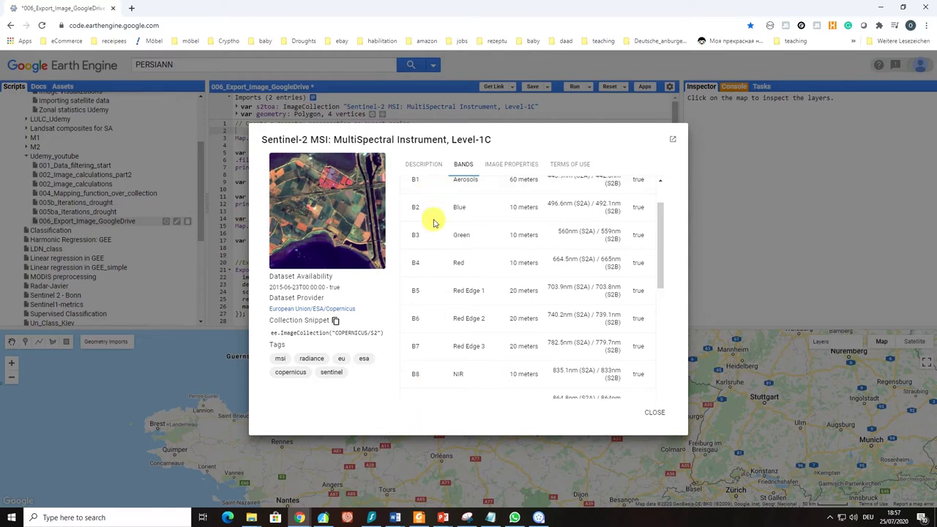
scroll(444, 293, "down", 3)
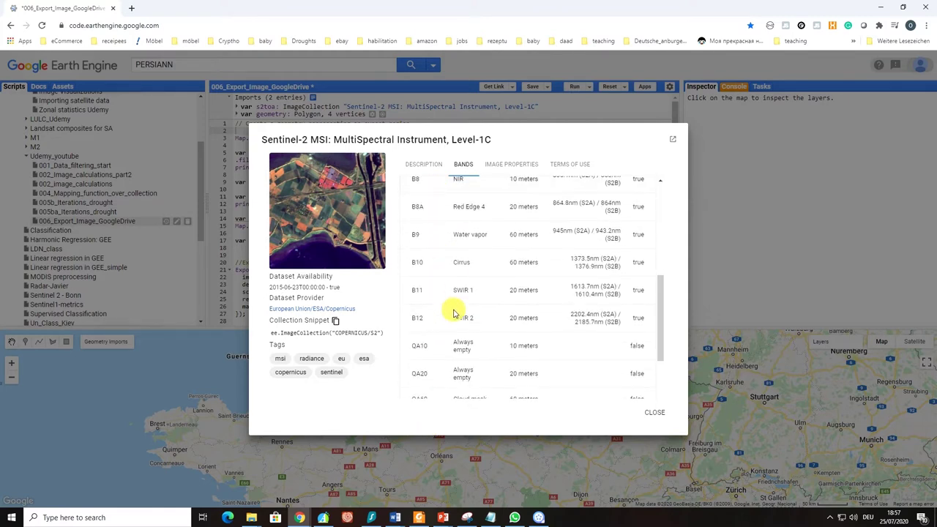
scroll(444, 319, "down", 2)
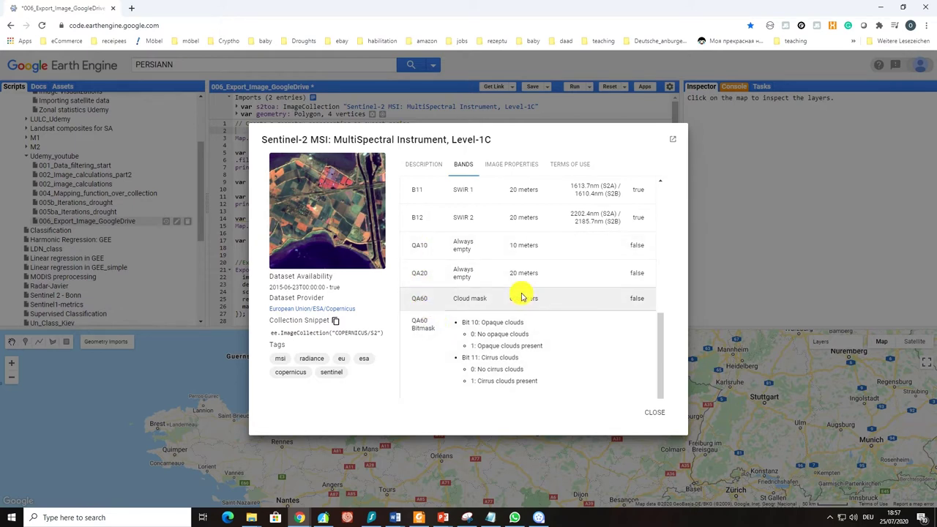
Scroll through the Sentinel-2 dataset's Image Properties list
left_click(502, 164)
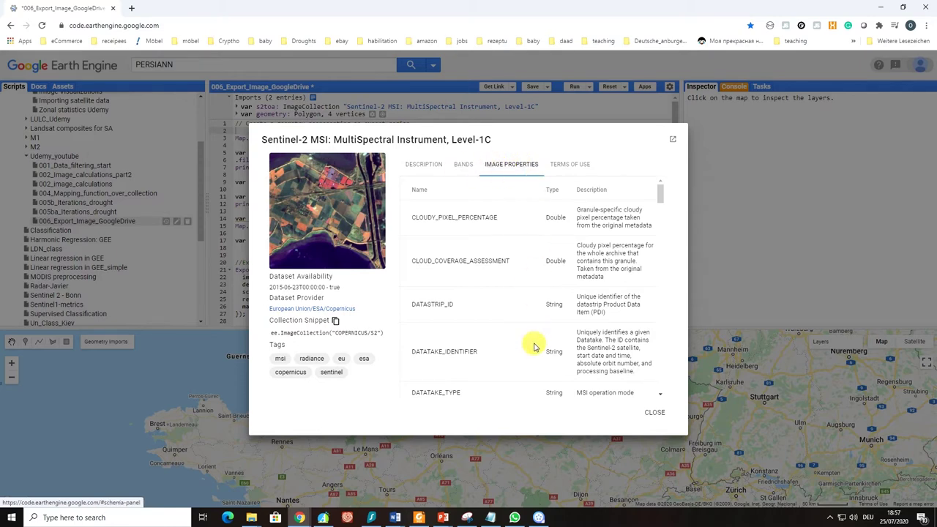
scroll(527, 350, "down", 1)
scroll(528, 350, "down", 2)
scroll(525, 346, "up", 2)
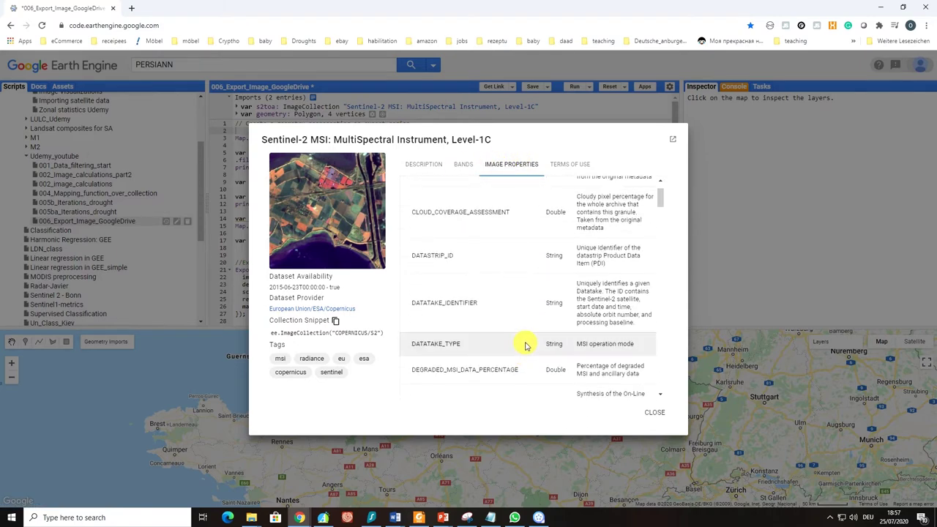
scroll(525, 347, "up", 1)
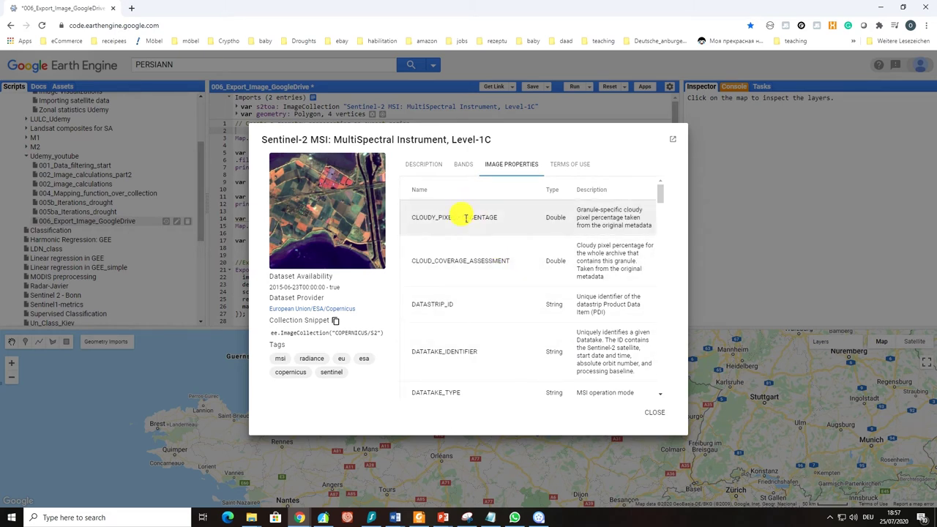
Check the Terms of Use, return to Description, and close the dataset dialog
left_click(573, 169)
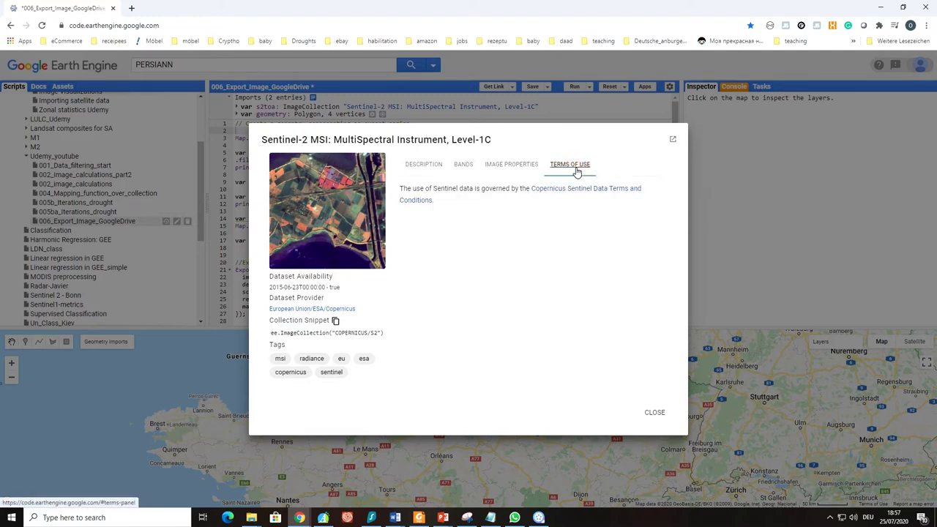
left_click(430, 168)
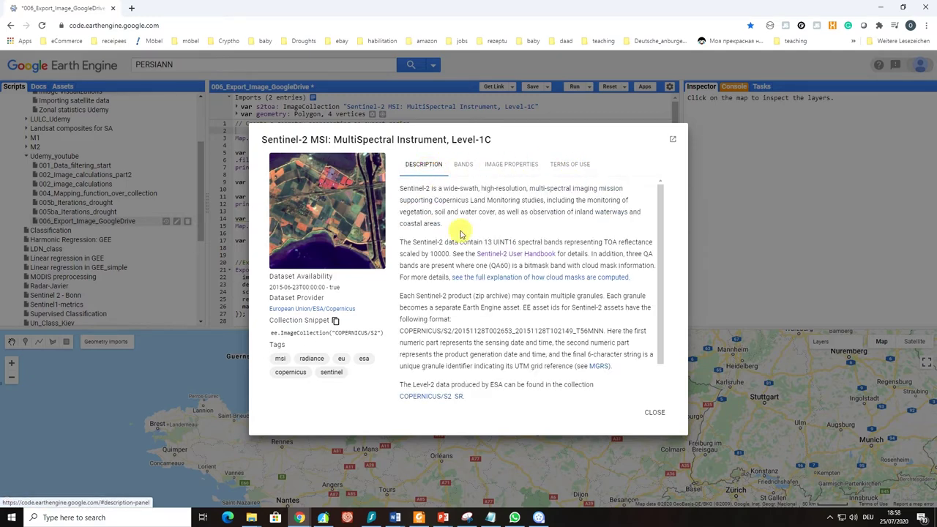
left_click_drag(661, 354, 660, 386)
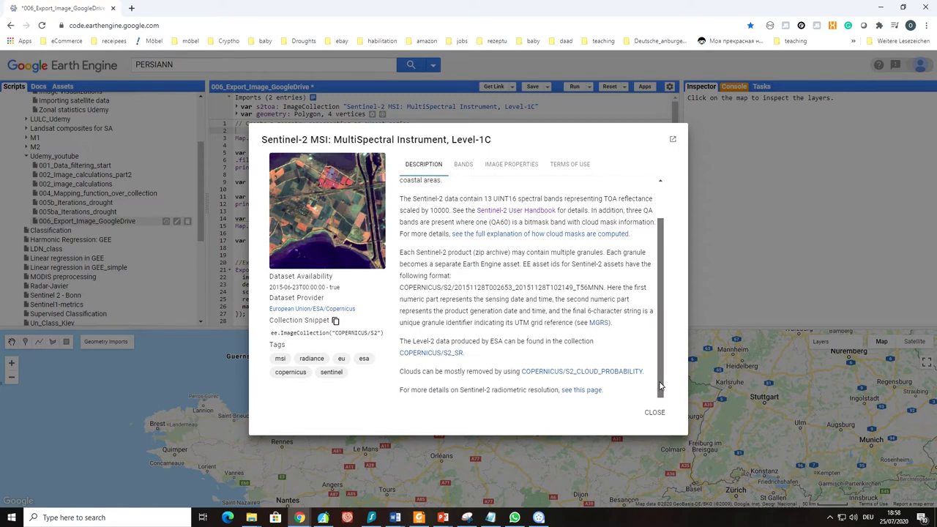
left_click(656, 415)
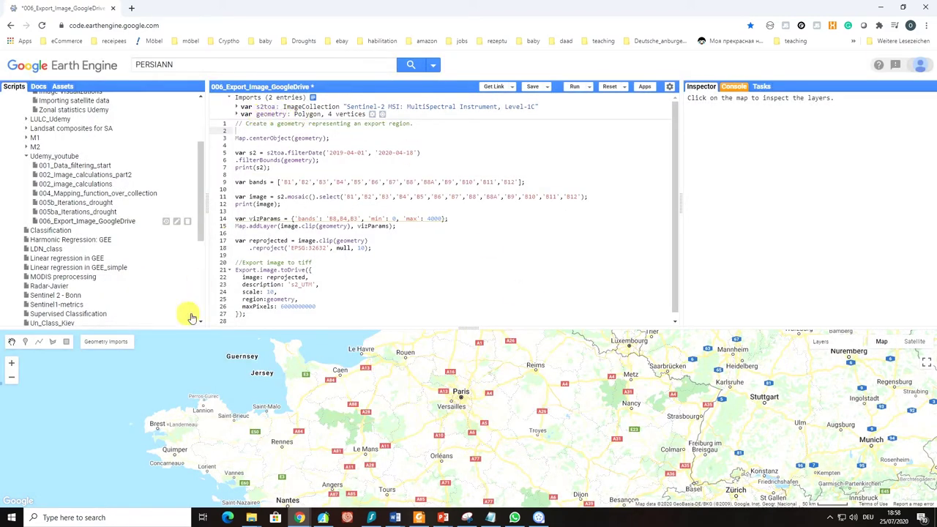
Show the geometry rectangle on the map and review the Map.centerObject(geometry) line
mouse_move(105, 342)
left_click(89, 354)
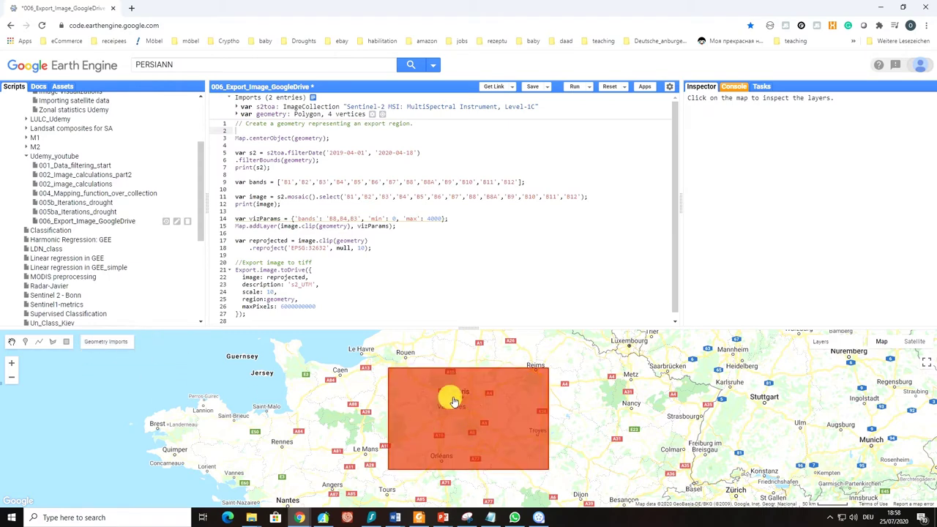
scroll(597, 447, "down", 1)
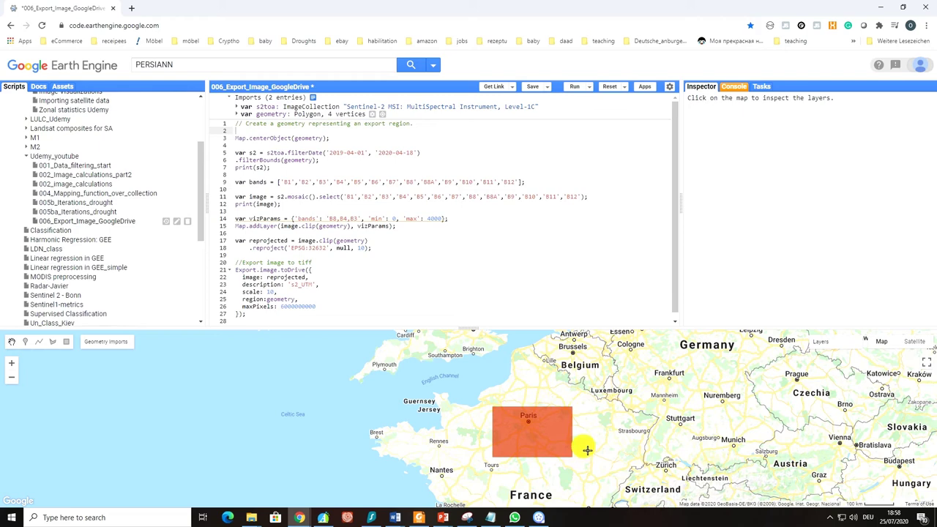
scroll(588, 449, "up", 1)
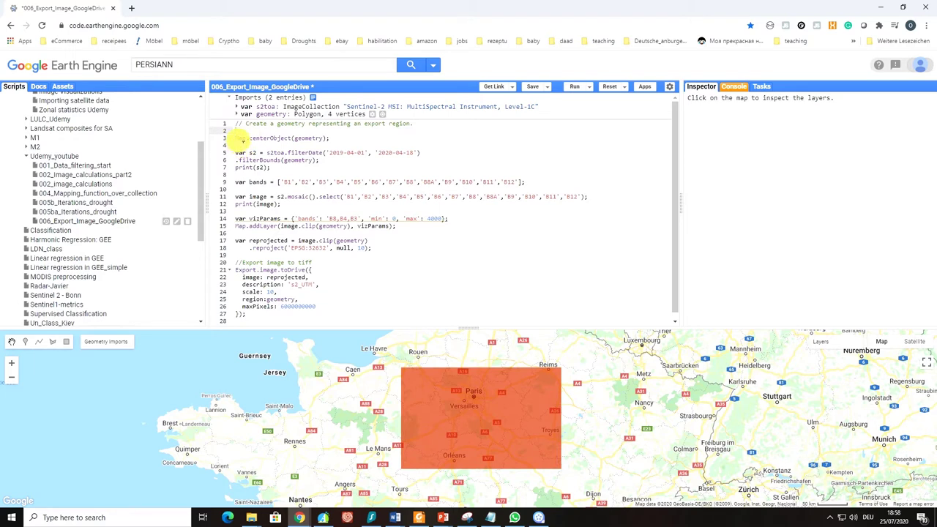
left_click_drag(242, 139, 331, 139)
left_click(344, 143)
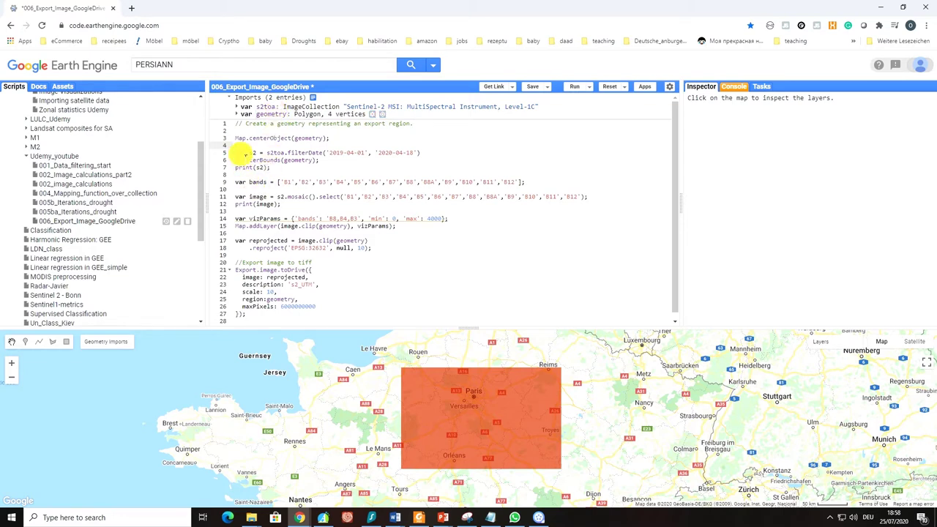
Change the filterDate end date from '2020-04-18' to '2020-07-25'
left_click(432, 153)
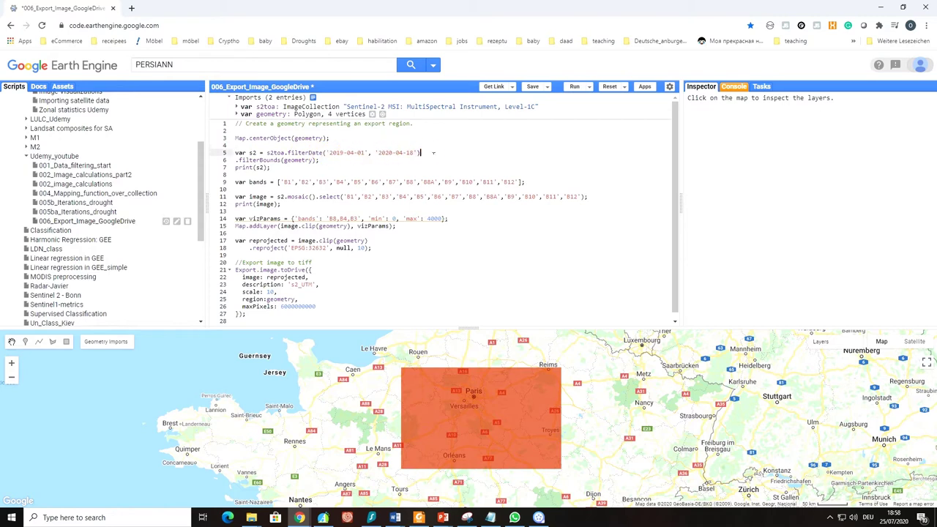
left_click_drag(433, 153, 306, 153)
left_click(329, 153)
left_click(330, 153)
left_click(402, 153)
key("BackSpace")
type("7")
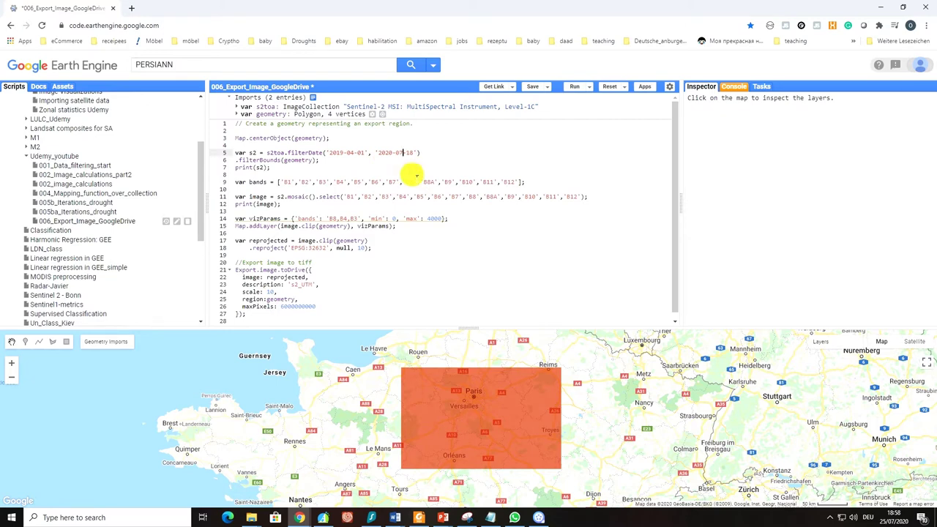
key("BackSpace")
type("25")
left_click_drag(239, 159, 338, 164)
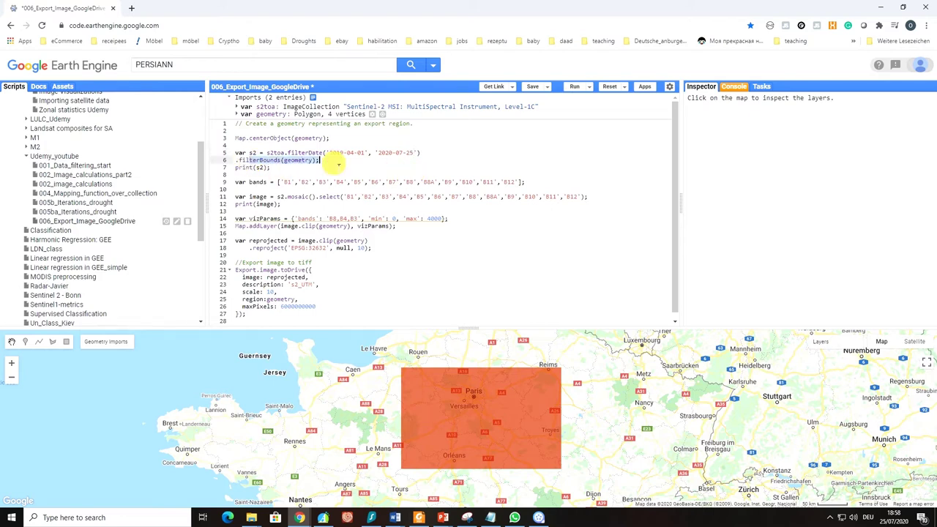
left_click(338, 164)
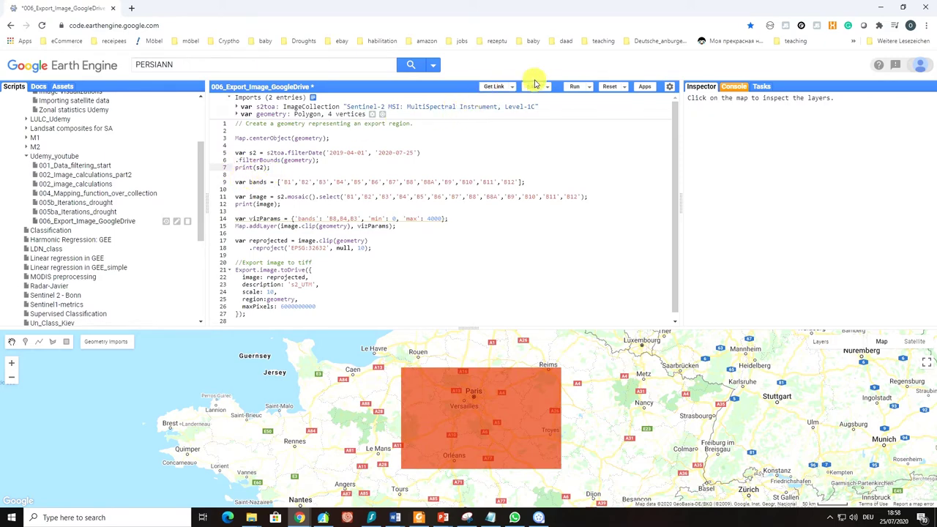
Run the script, check the 2464-image collection in the Console, and comment out print(s2)
left_click(573, 87)
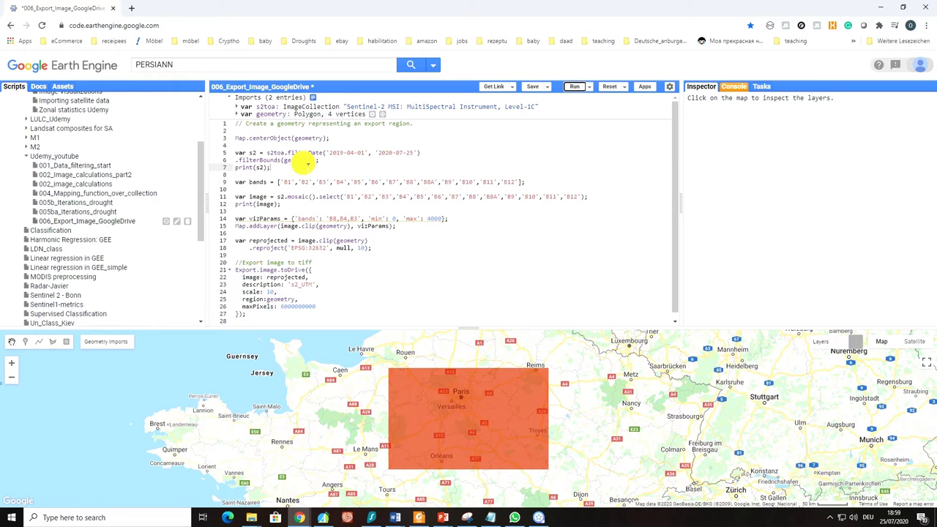
left_click(735, 87)
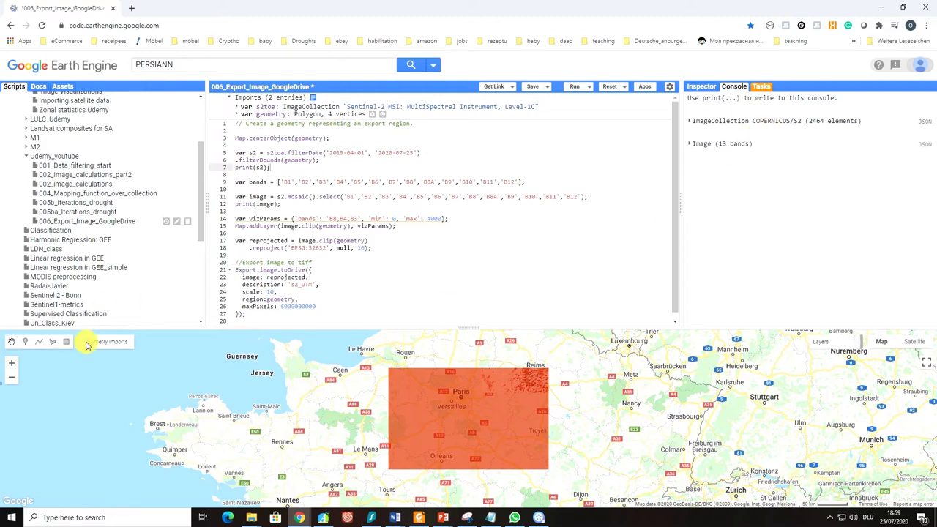
type("//")
left_click_drag(240, 188, 541, 188)
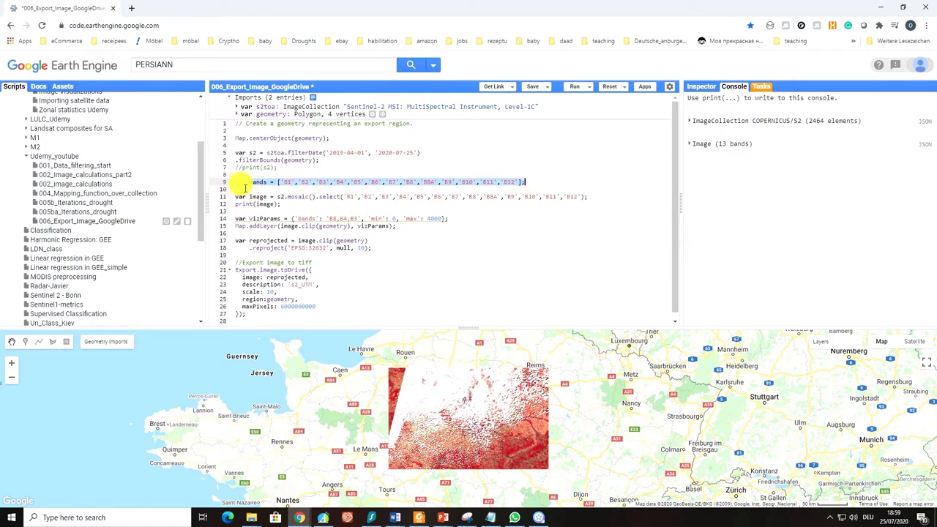
Comment out the print(image) line on line 12 with //
left_click_drag(235, 183, 529, 184)
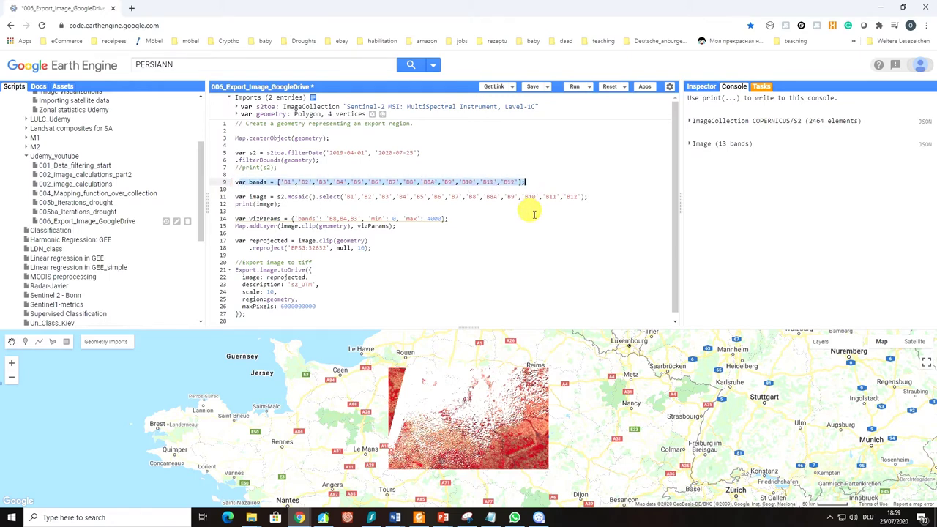
left_click_drag(285, 183, 608, 186)
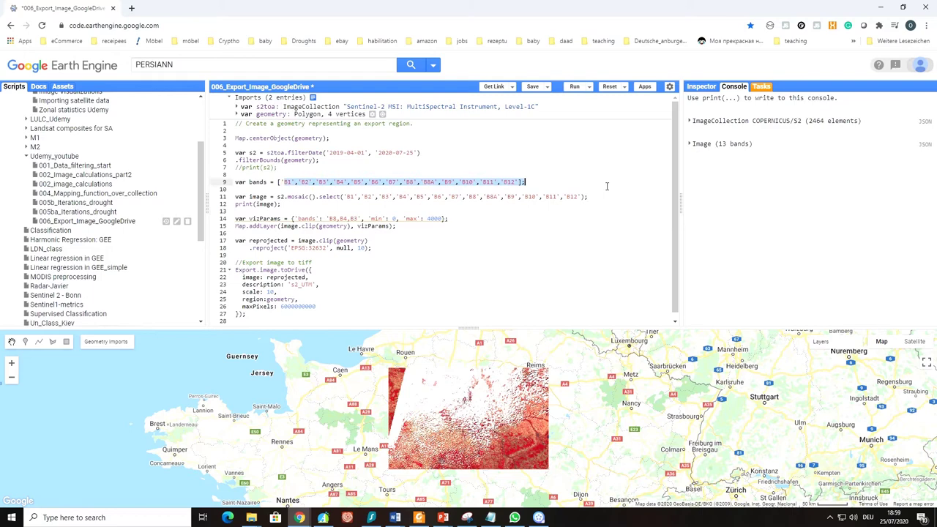
left_click(504, 234)
left_click(269, 197)
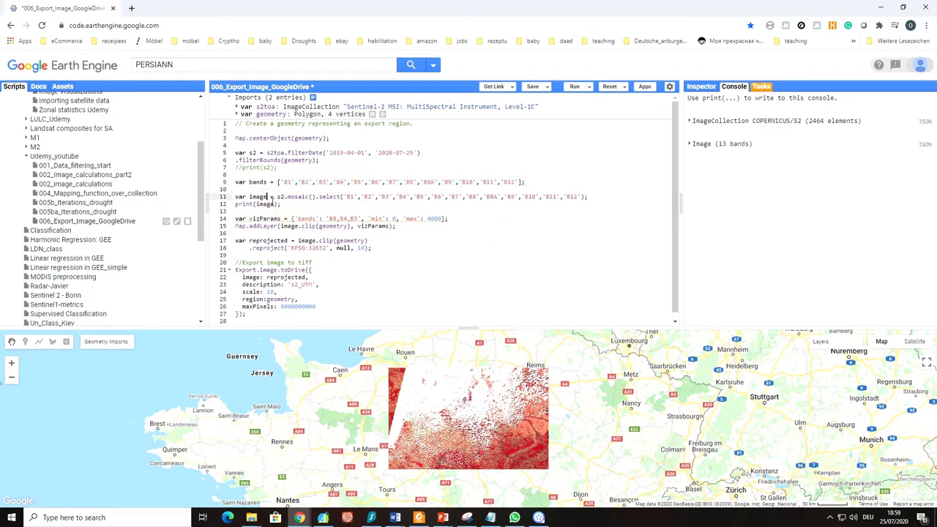
left_click_drag(234, 197, 296, 208)
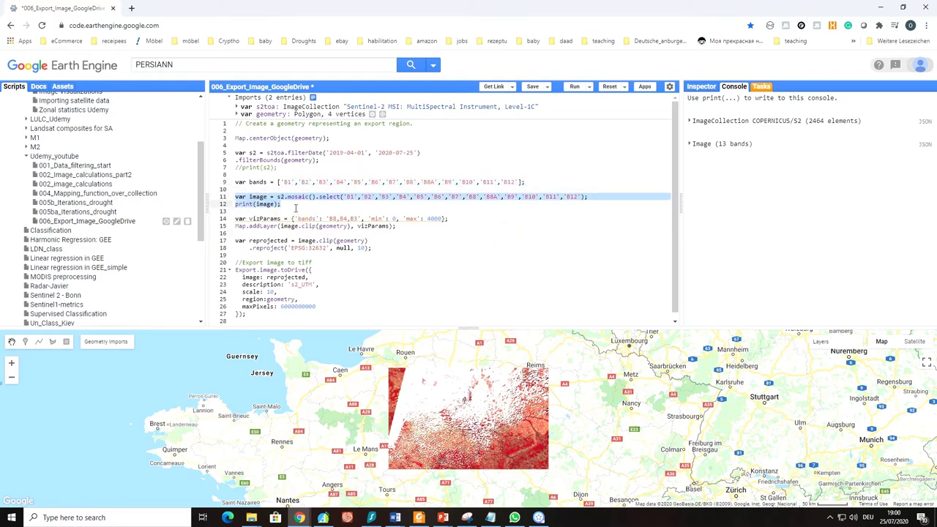
left_click(237, 205)
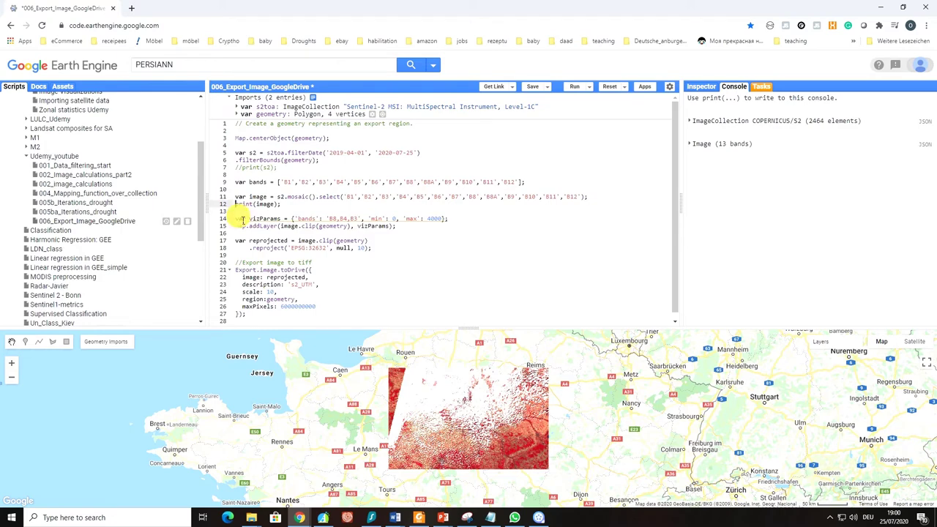
type("//")
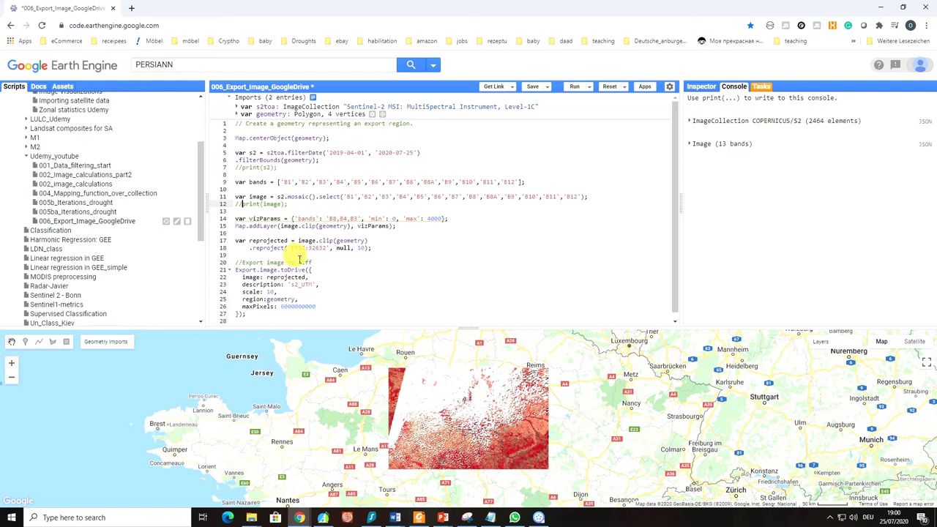
Set the date range to '2020-04-01'–'2020-06-25' and rerun the script
left_click(401, 152)
key("BackSpace")
type("6")
left_click(573, 88)
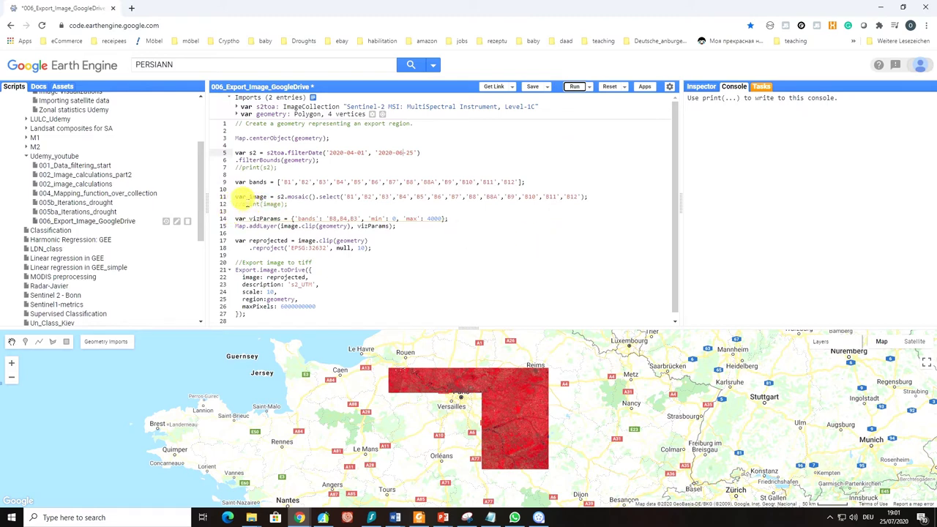
left_click_drag(241, 198, 589, 197)
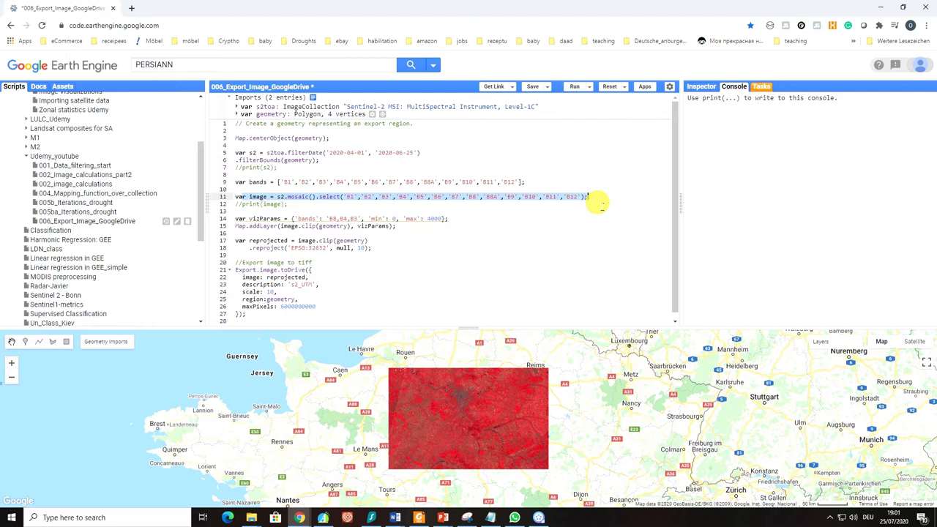
left_click(344, 196)
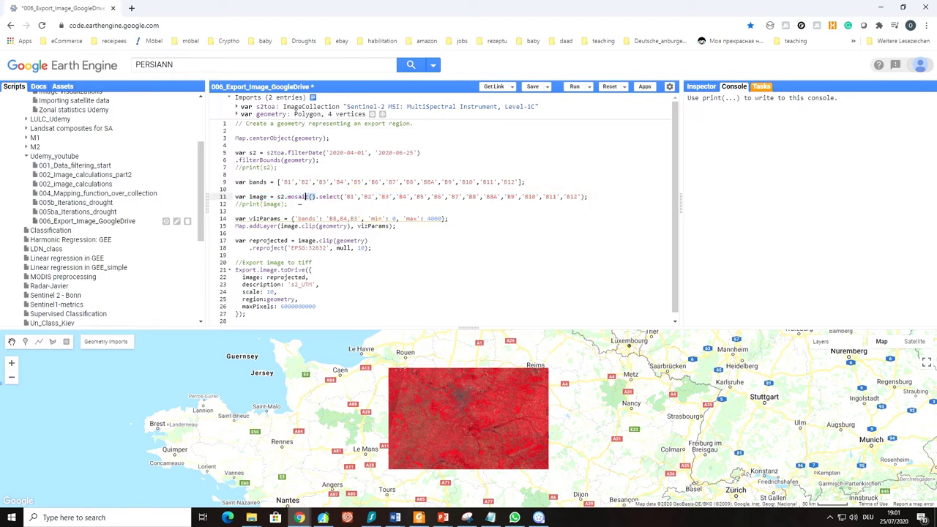
left_click_drag(306, 196, 277, 197)
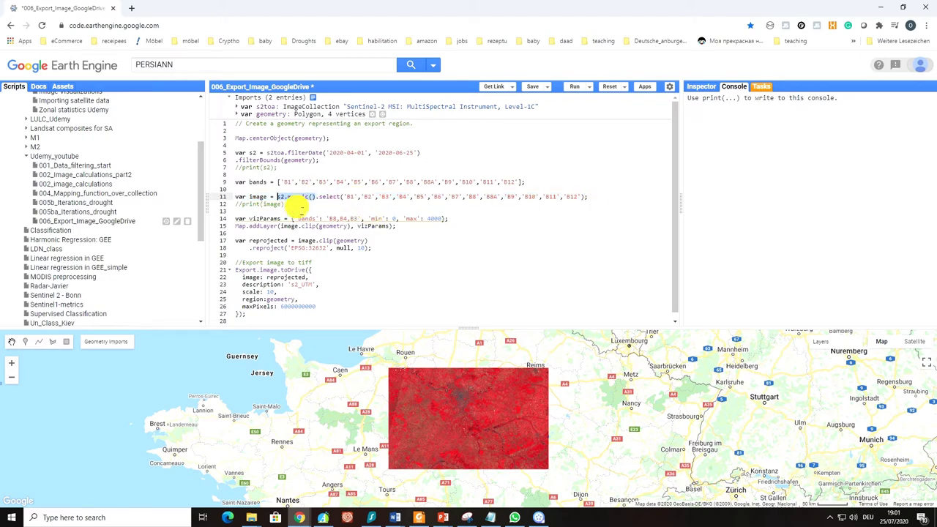
Search the Docs for 'mosaic' and read the ee.ImageCollection mosaic() reference
left_click(38, 87)
left_click(53, 103)
left_click_drag(52, 103, 1, 89)
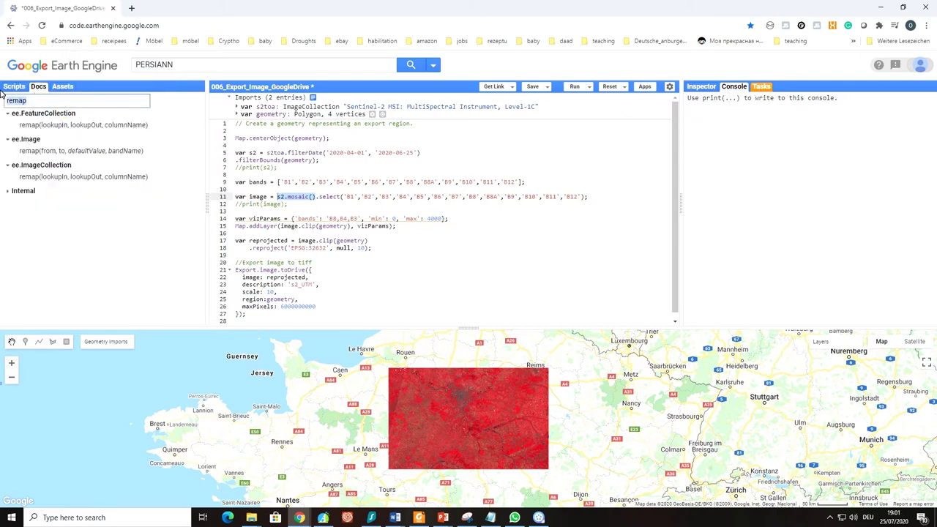
type("mosaic")
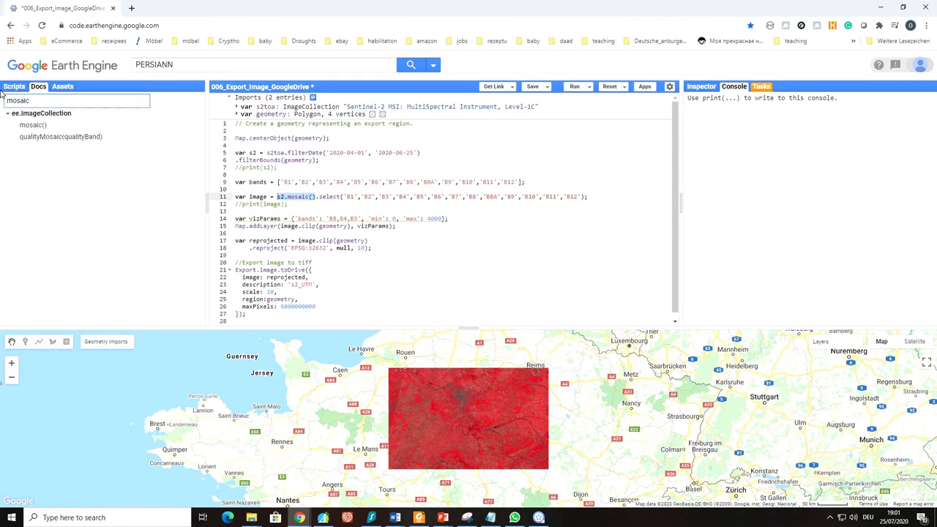
left_click(32, 125)
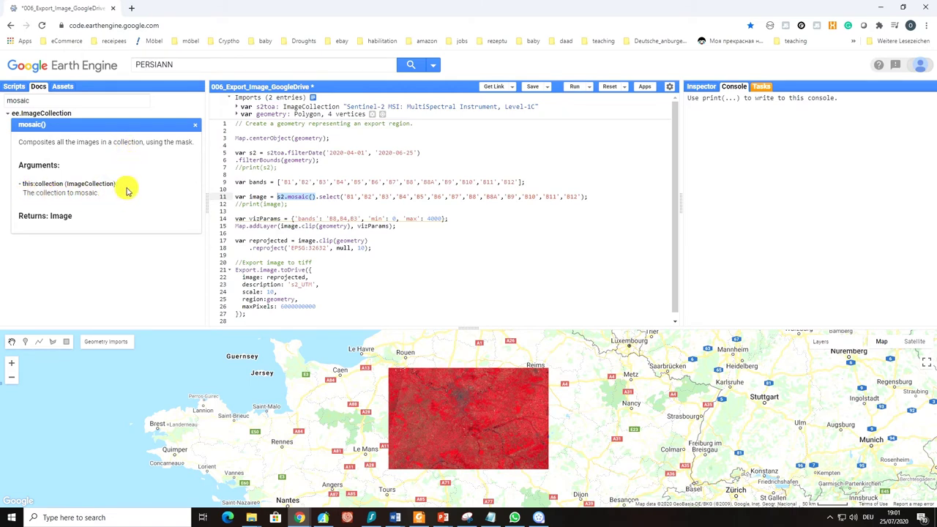
left_click_drag(119, 185, 67, 187)
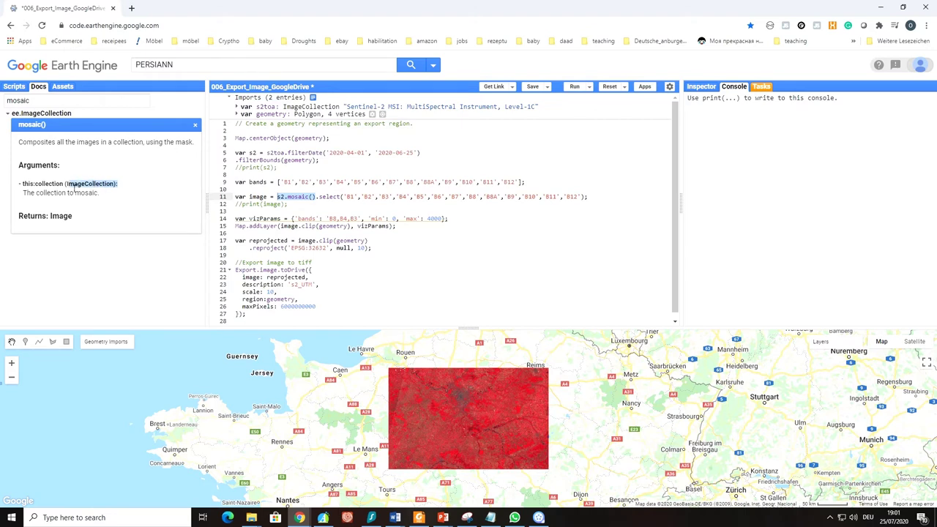
left_click(512, 230)
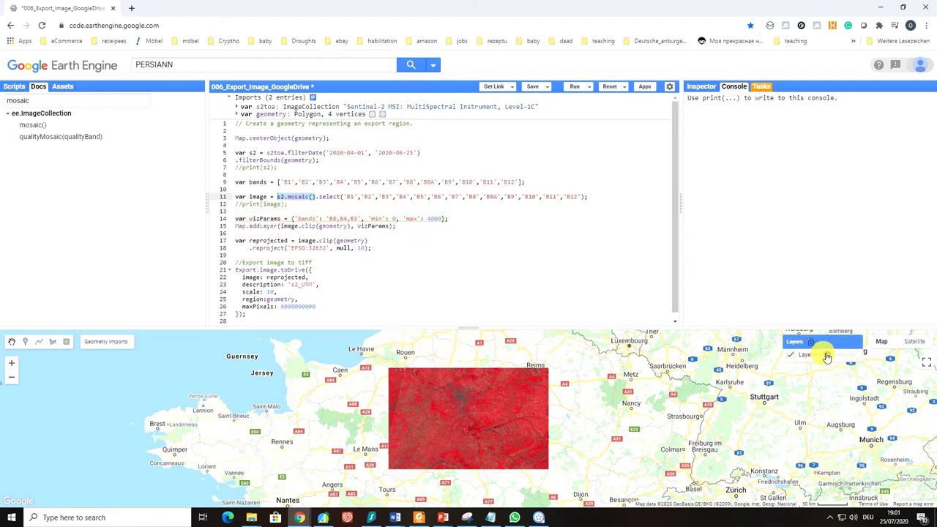
Open Layer 1's B8/B4/B3 0–4000 visualization settings and select the clip/reproject lines 17–18
left_click(828, 357)
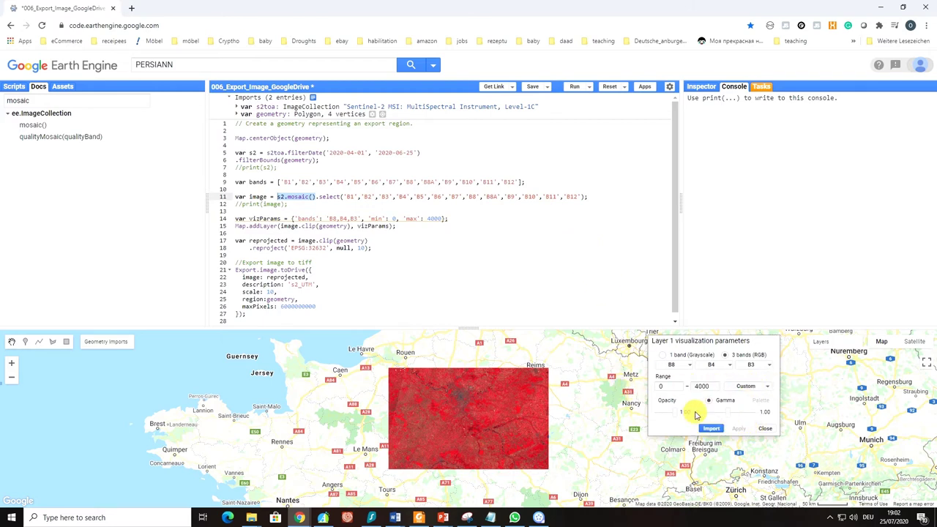
left_click(497, 254)
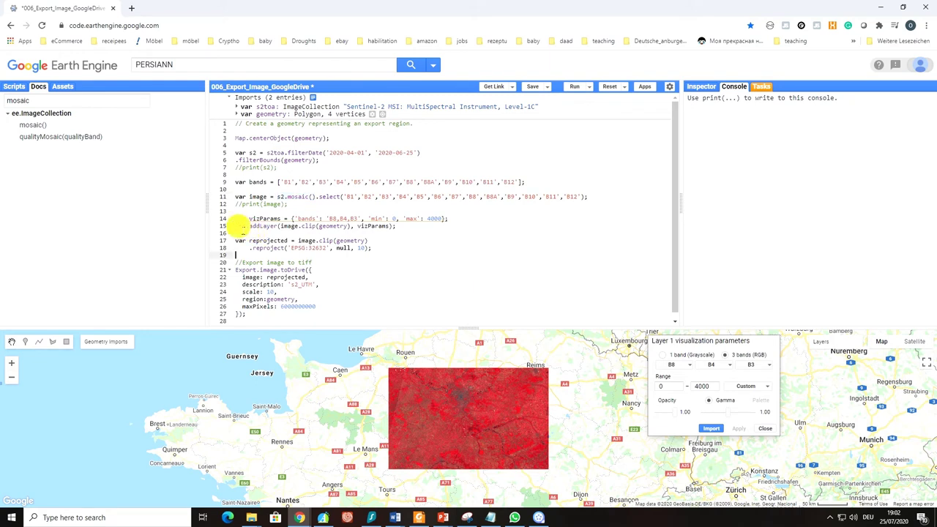
left_click_drag(236, 226, 397, 227)
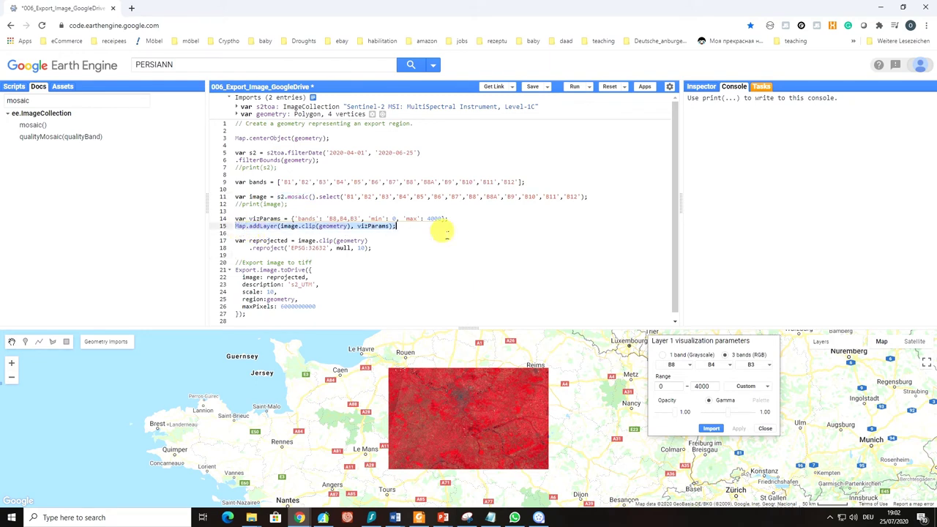
left_click(447, 234)
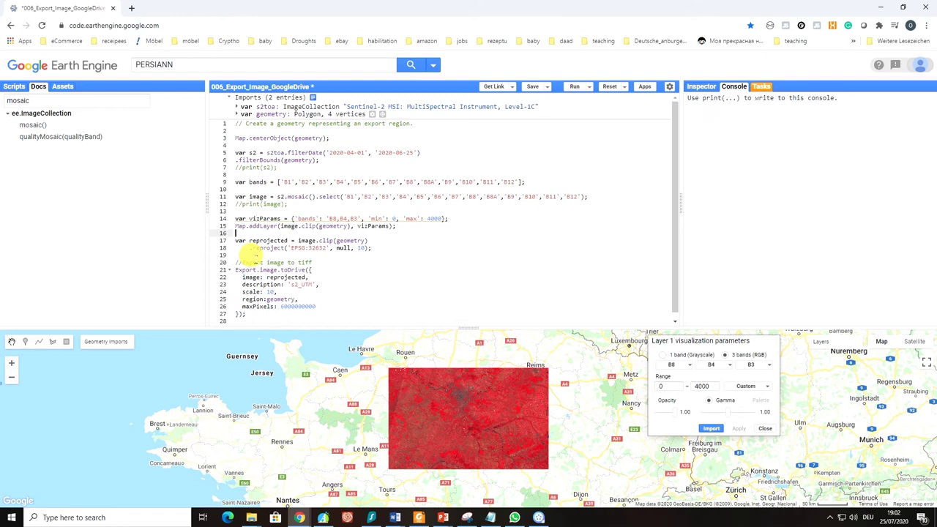
left_click_drag(235, 240, 407, 250)
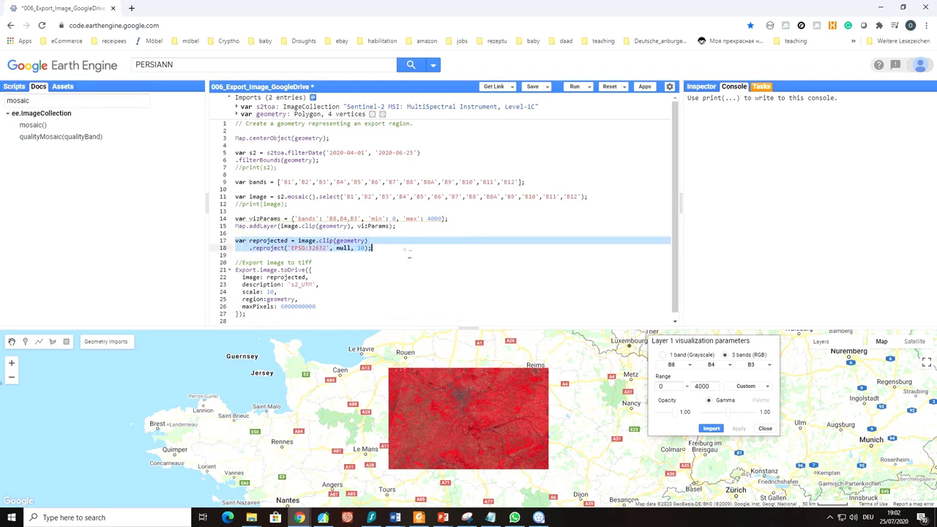
left_click(418, 268)
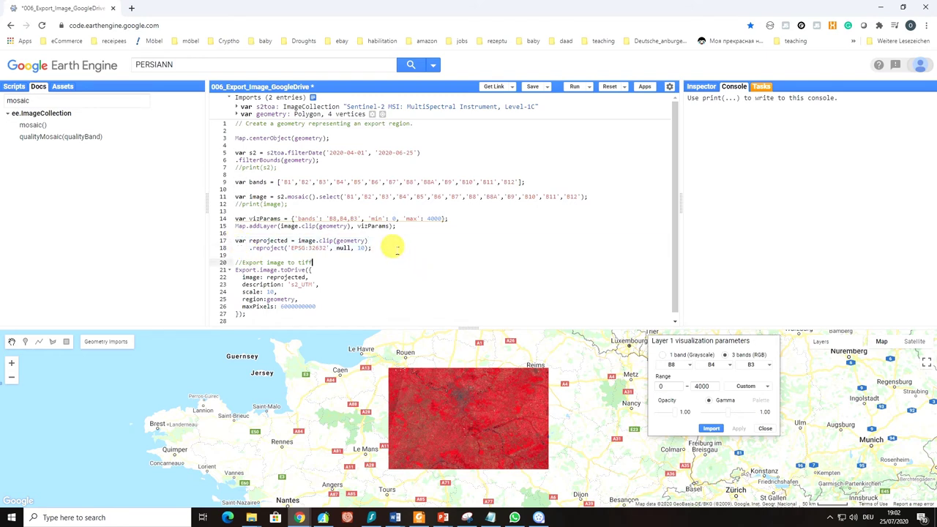
left_click_drag(374, 248, 235, 240)
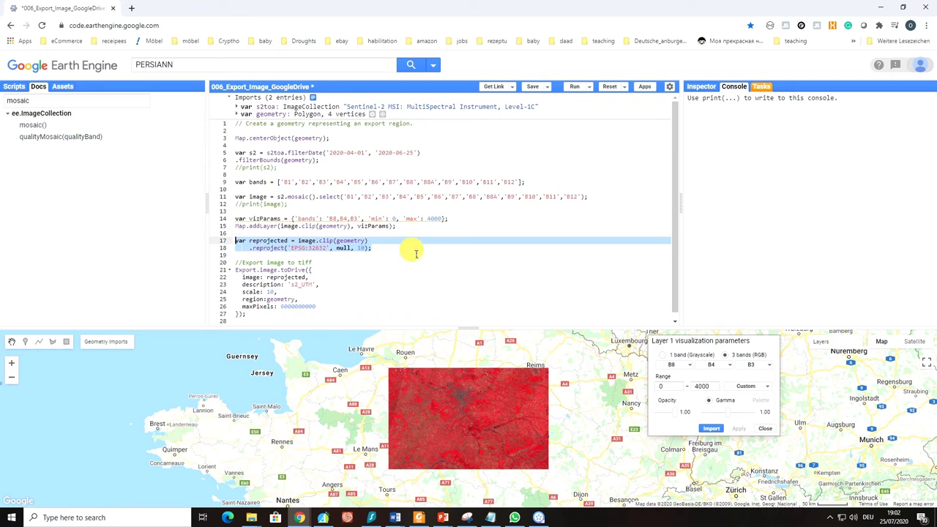
Dismiss Layer 1's visualization dialog and review the clip(geometry) and reproject calls on lines 17–18
left_click(765, 428)
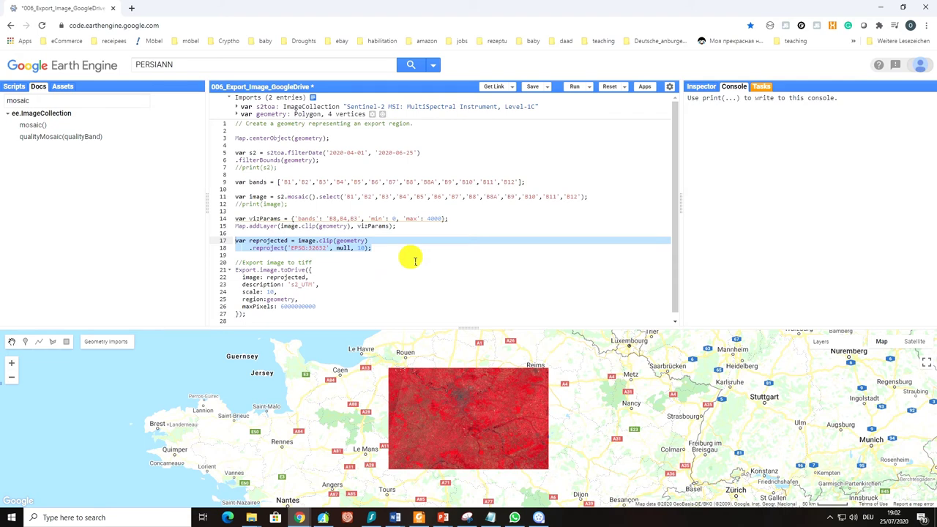
left_click_drag(255, 248, 269, 249)
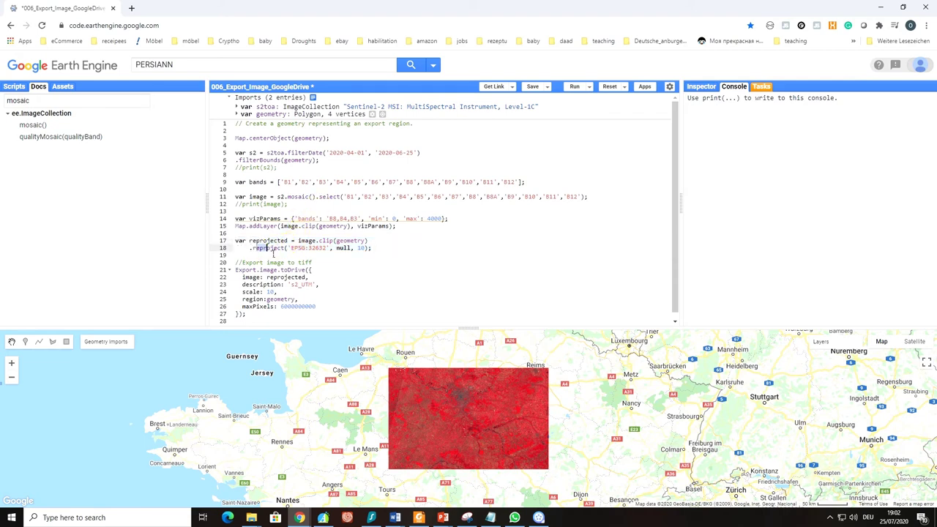
left_click(279, 261)
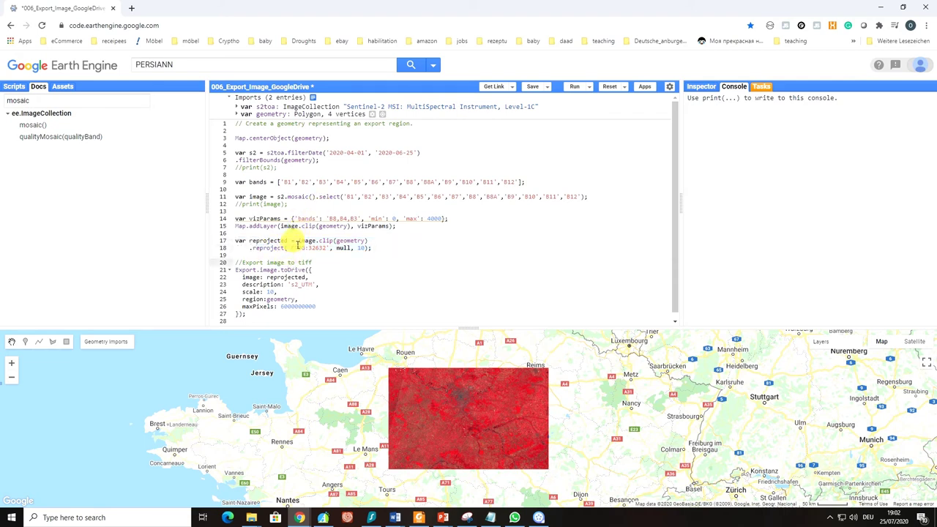
left_click_drag(318, 241, 369, 240)
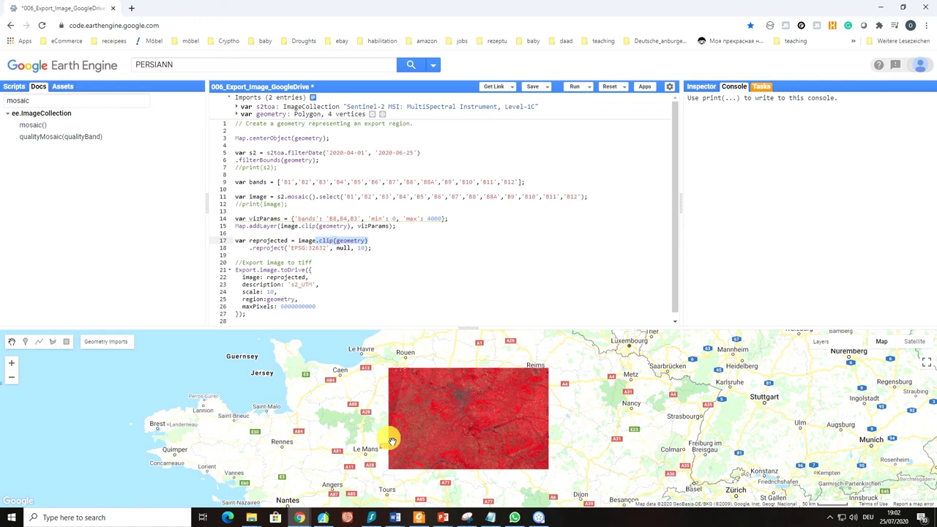
left_click_drag(254, 248, 291, 248)
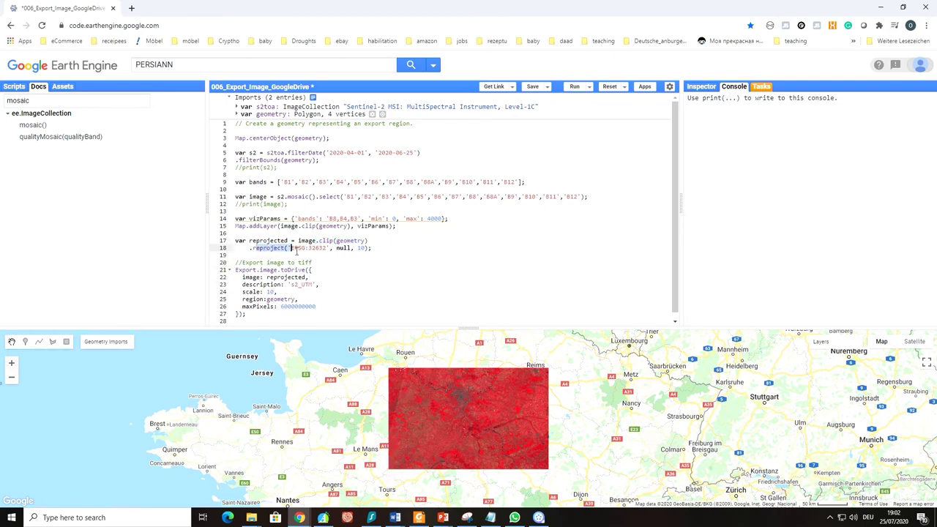
left_click(339, 257)
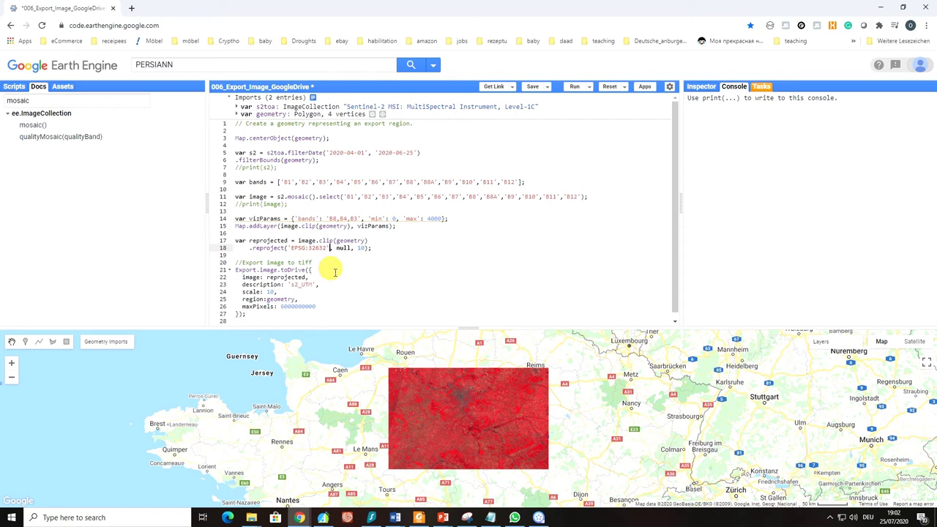
scroll(335, 272, "down", 1)
left_click(278, 293)
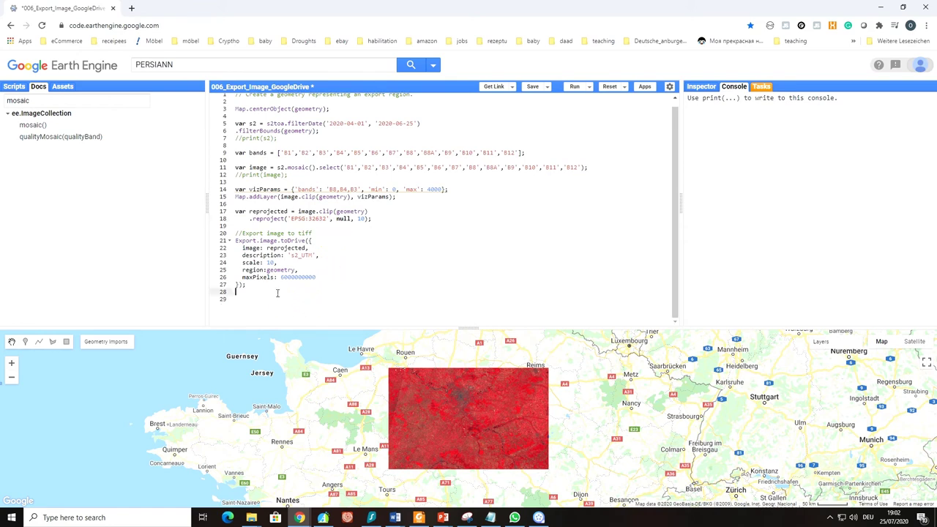
left_click_drag(278, 293, 235, 233)
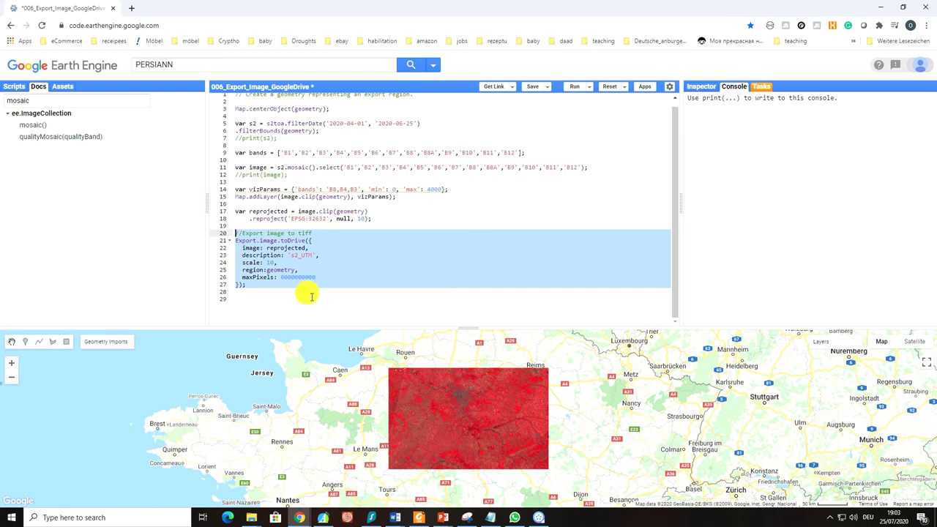
left_click(312, 295)
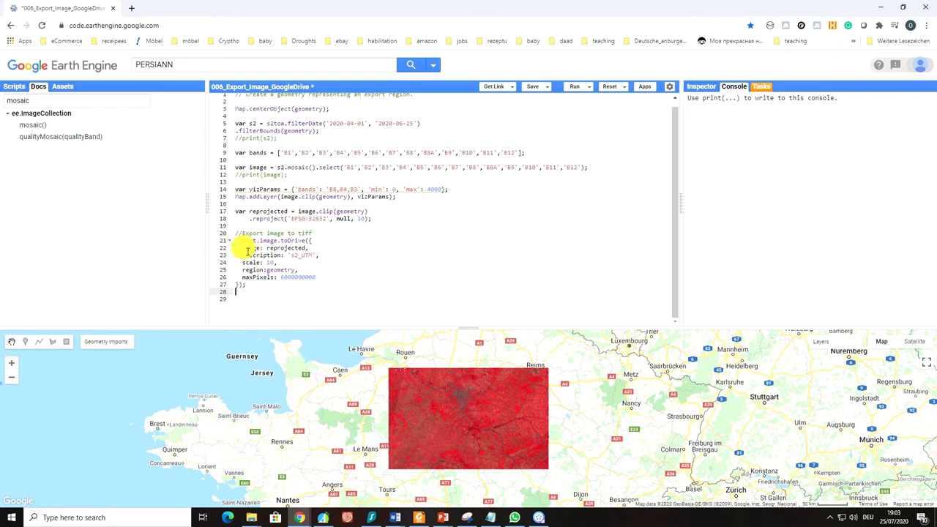
left_click_drag(242, 248, 296, 278)
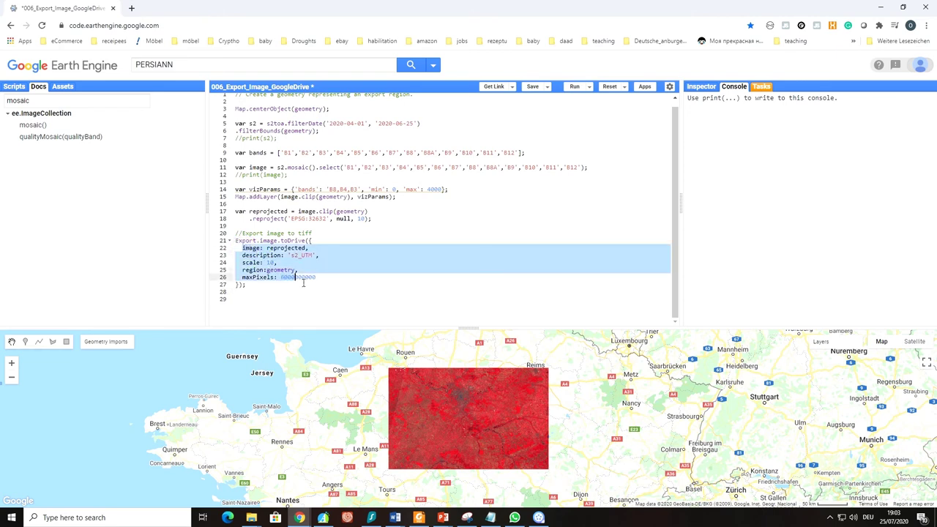
left_click(335, 286)
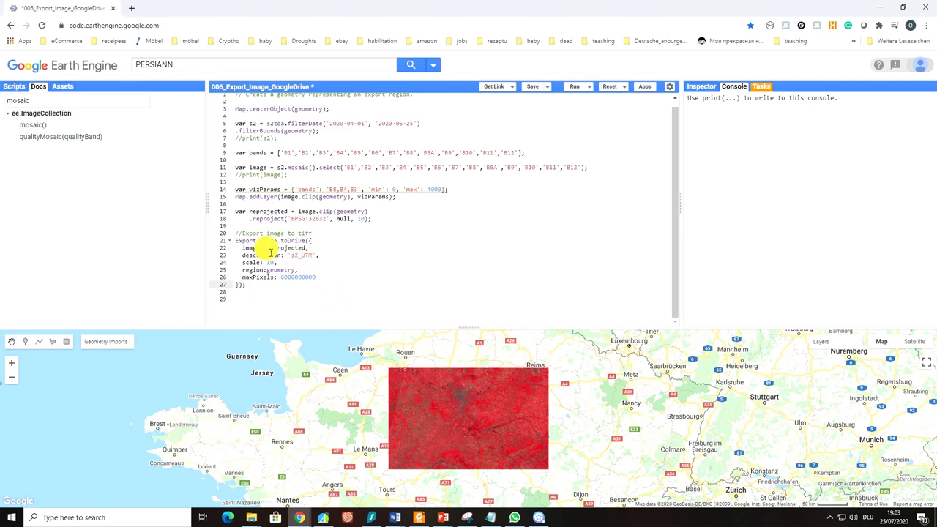
left_click_drag(267, 248, 313, 248)
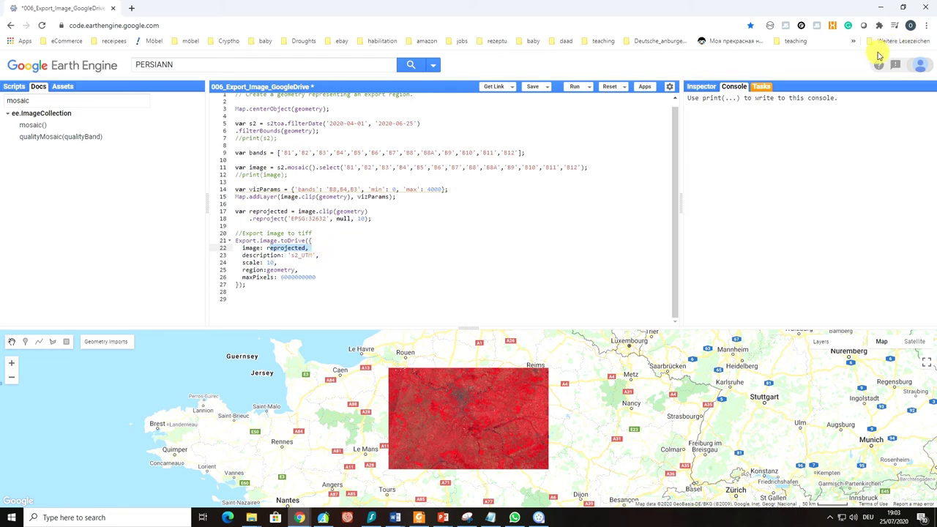
left_click(761, 86)
left_click(734, 87)
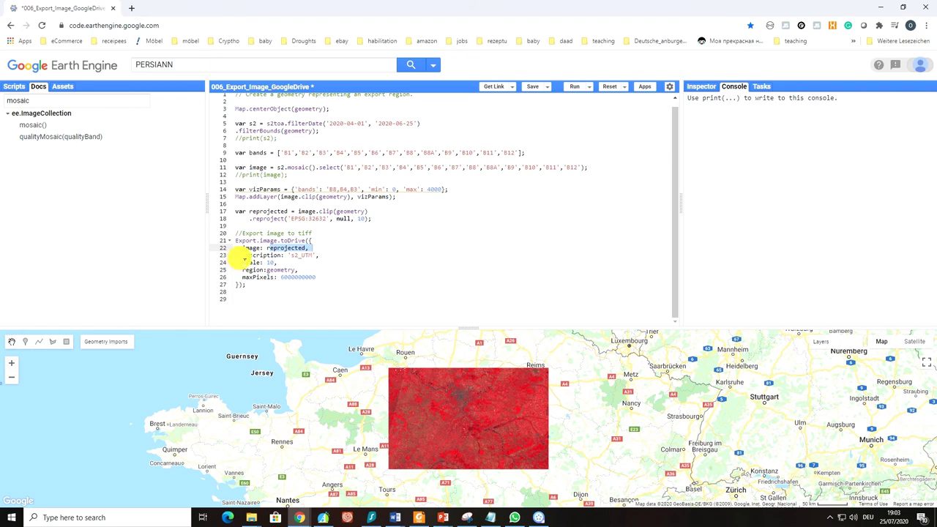
left_click_drag(242, 255, 319, 256)
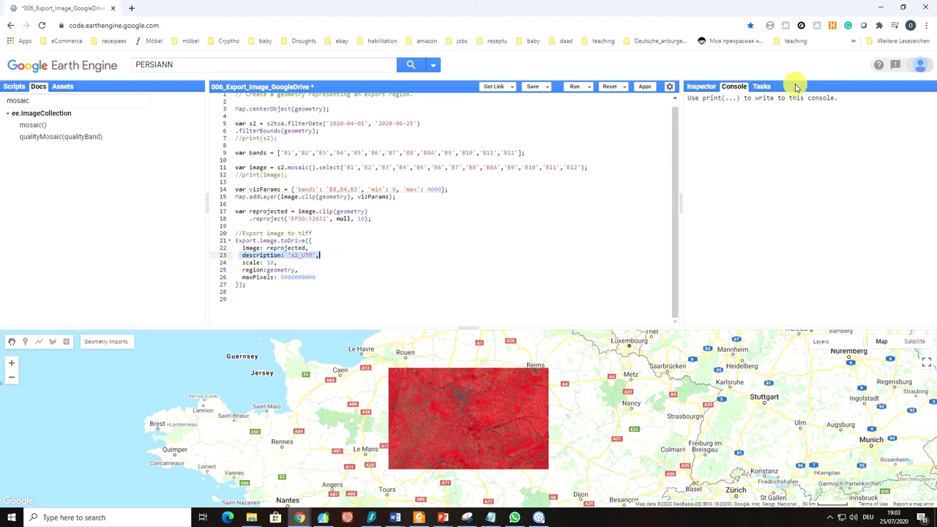
left_click(761, 86)
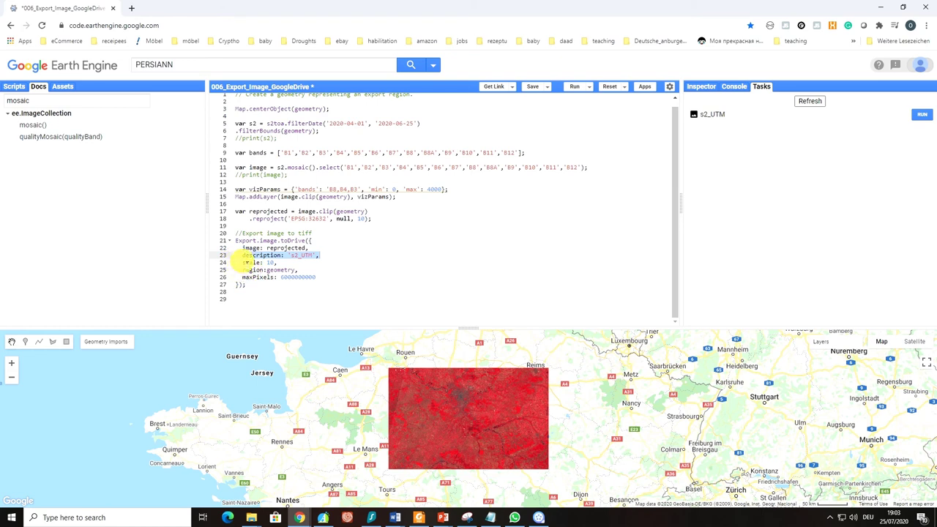
left_click_drag(242, 262, 300, 265)
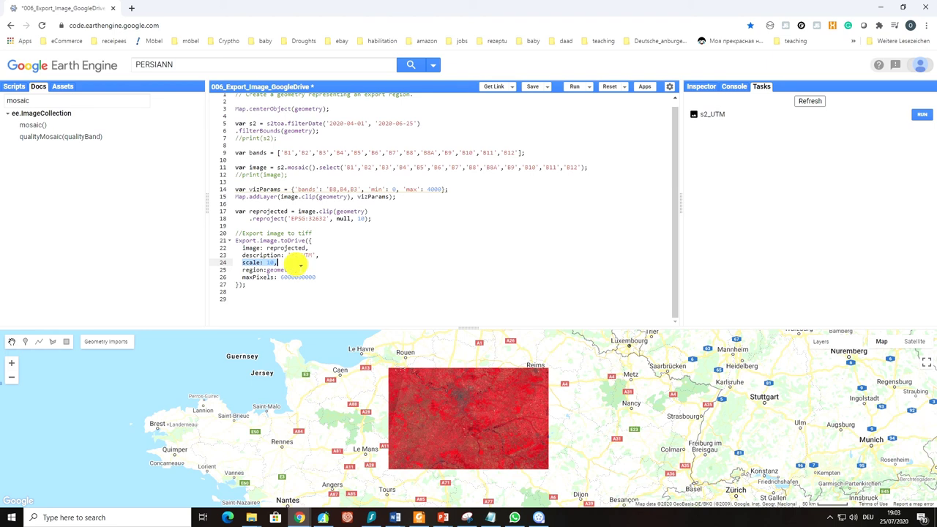
left_click_drag(243, 269, 299, 270)
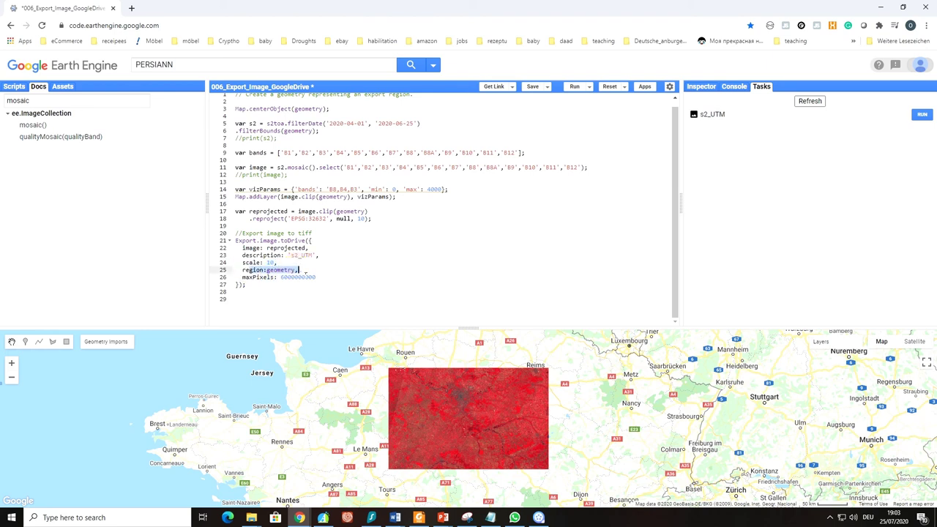
left_click_drag(242, 277, 317, 276)
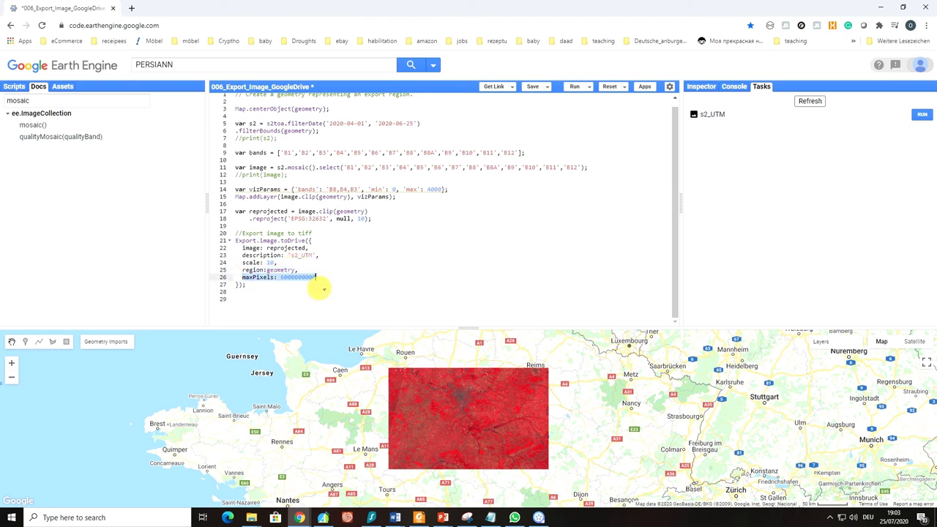
left_click(320, 290)
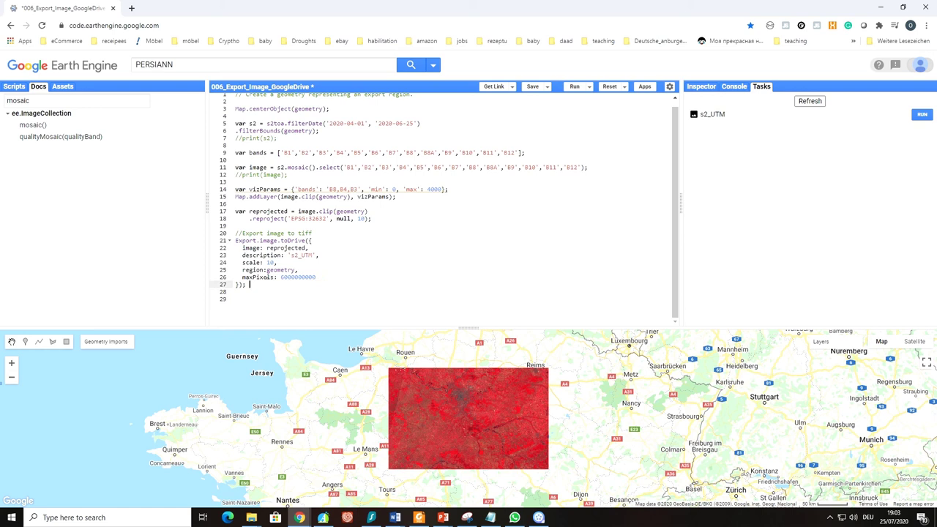
left_click_drag(247, 285, 235, 240)
left_click(257, 278)
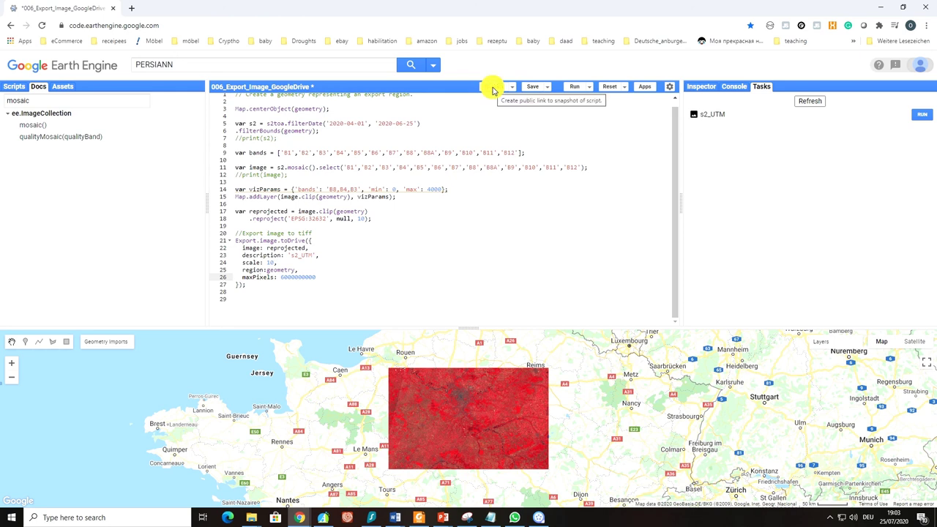
Refresh the task list and run the unsubmitted s2_UTM export
left_click(802, 101)
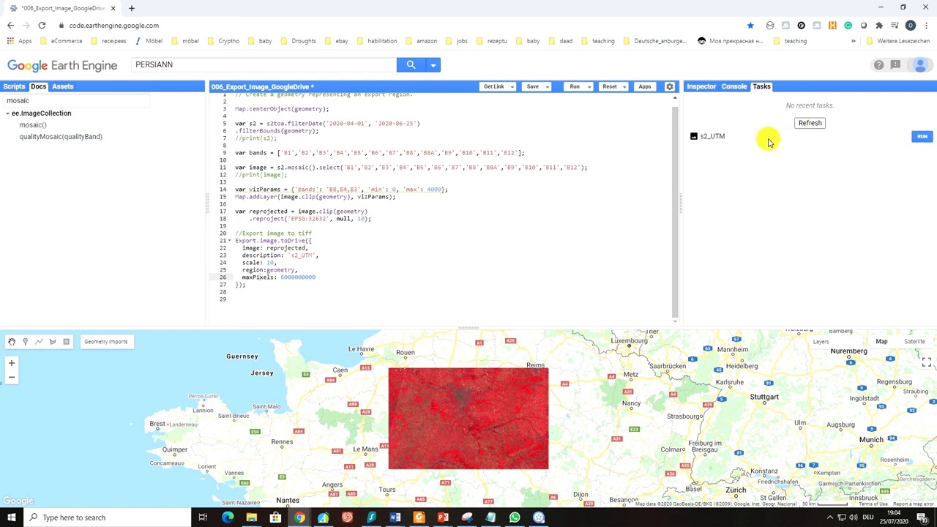
left_click(924, 138)
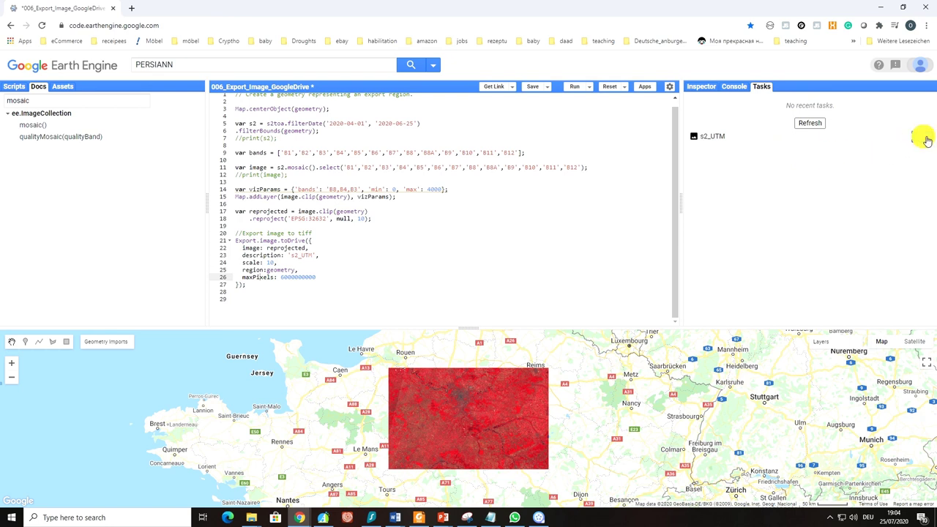